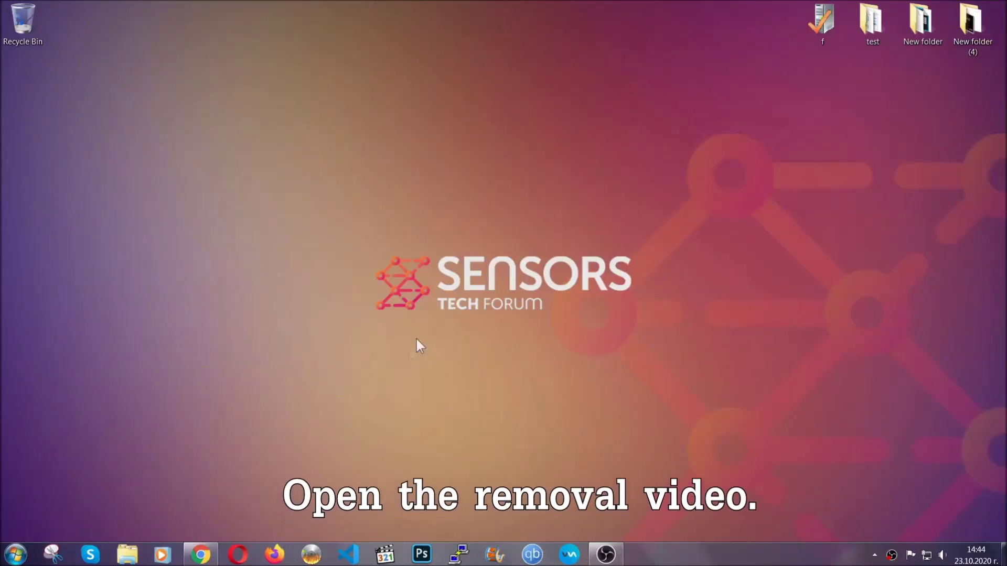
# - In Chrome, download SpyHunter-Installer.exe from the video description link and launch it
pyautogui.click(200, 555)
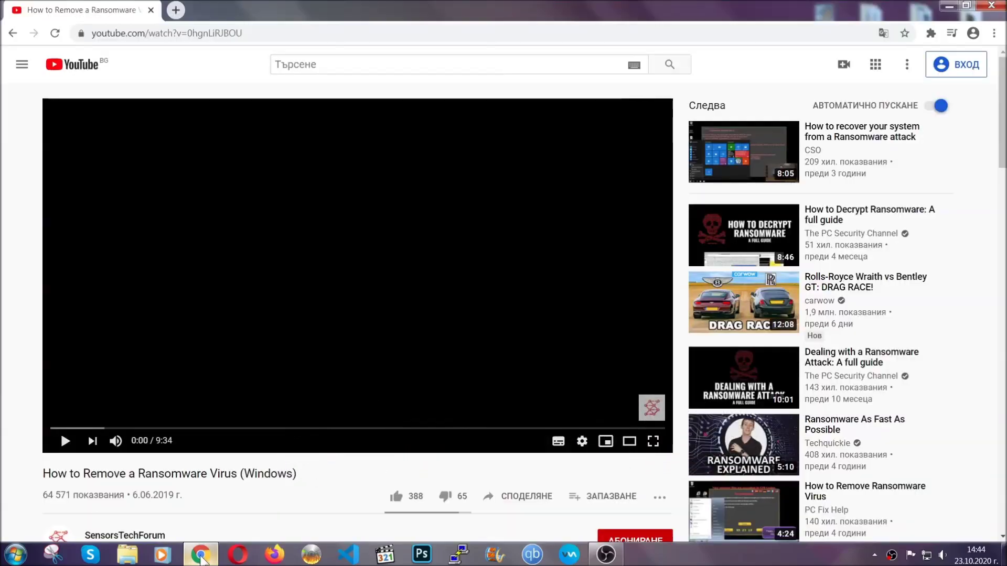
pyautogui.scroll(-4, 183, 422)
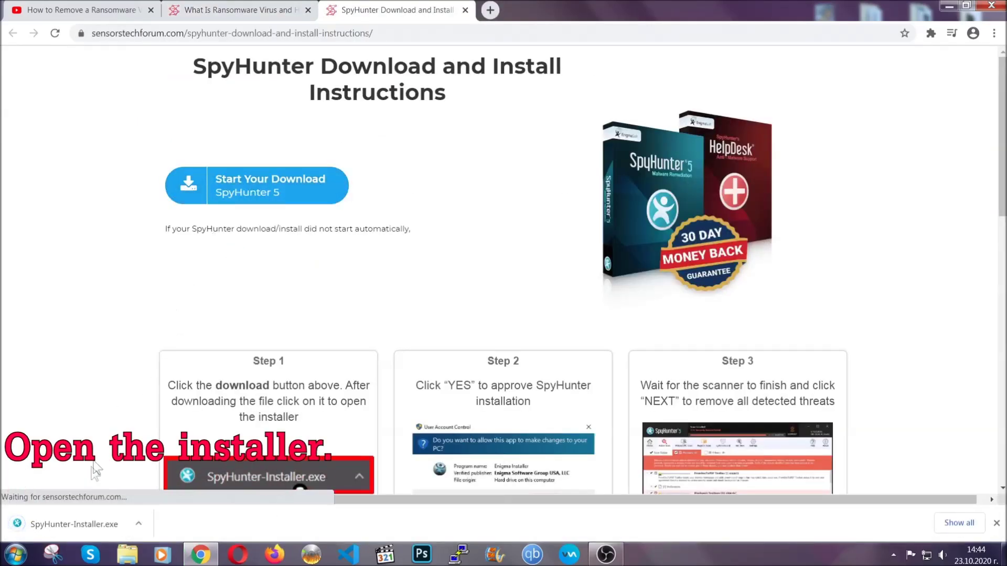
pyautogui.click(75, 526)
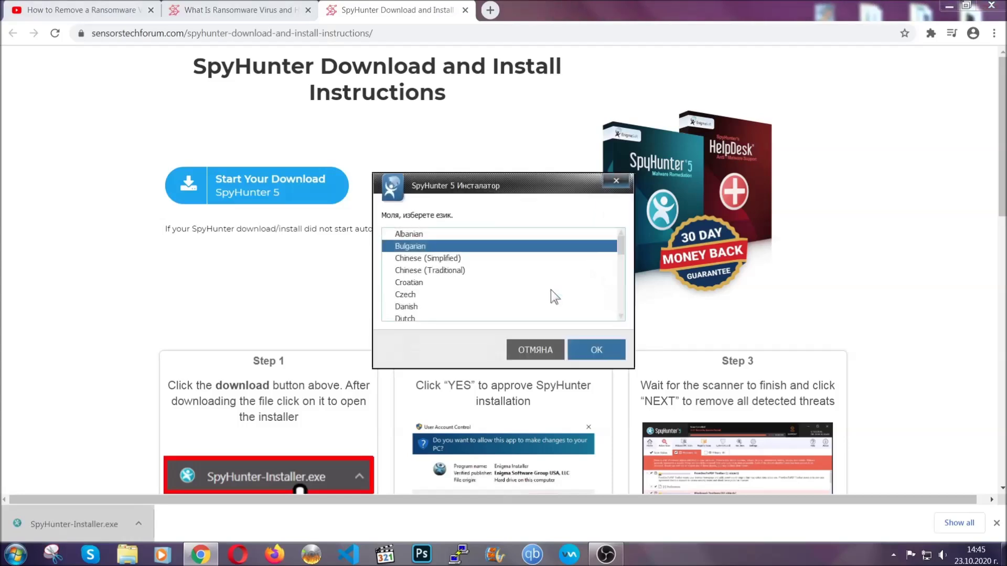
# - Install SpyHunter 5 in English, accepting the EULA and Privacy Policy, and finish setup
pyautogui.scroll(-2, 519, 291)
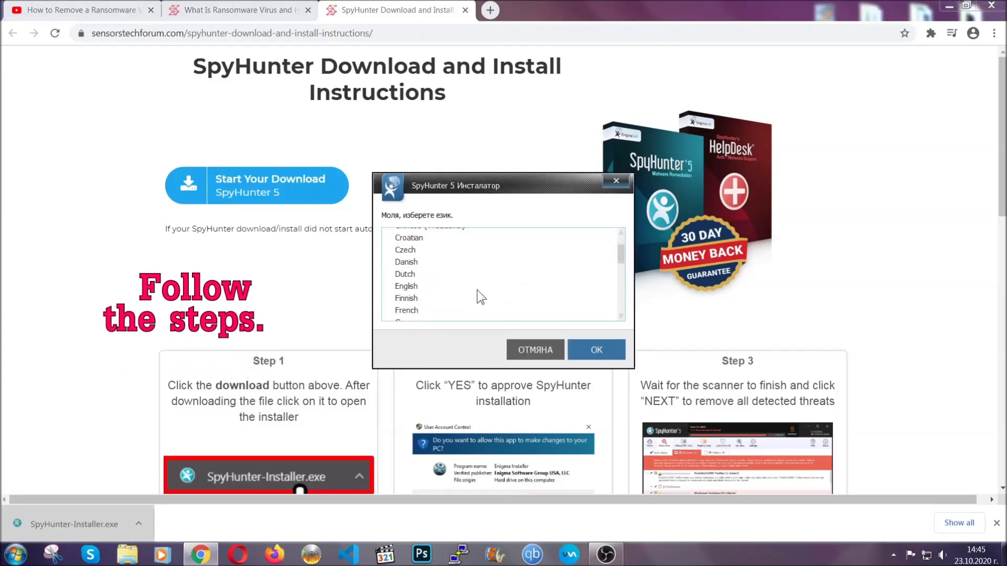
pyautogui.click(472, 287)
pyautogui.click(584, 349)
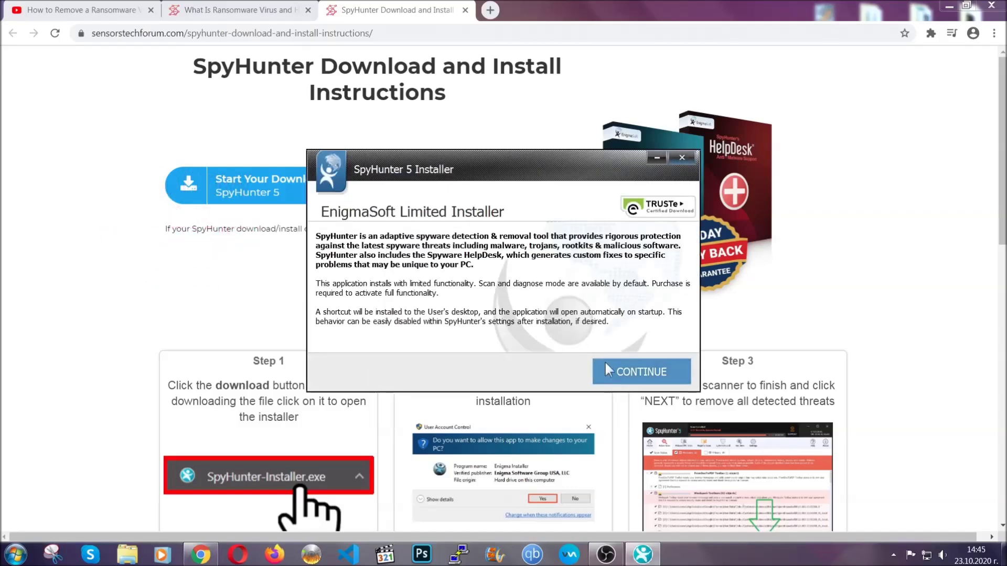
pyautogui.click(606, 367)
pyautogui.click(577, 339)
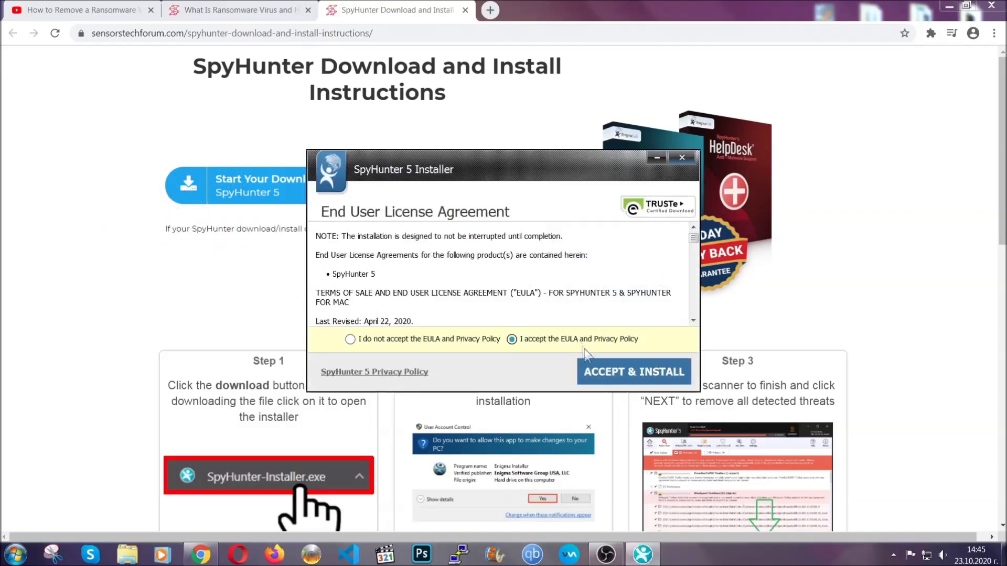
pyautogui.click(600, 371)
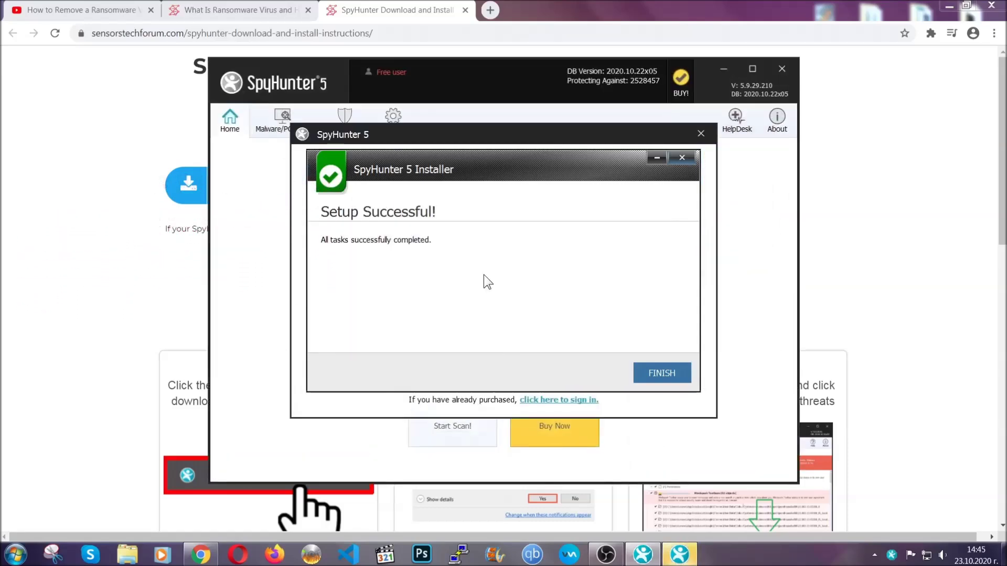
pyautogui.click(645, 373)
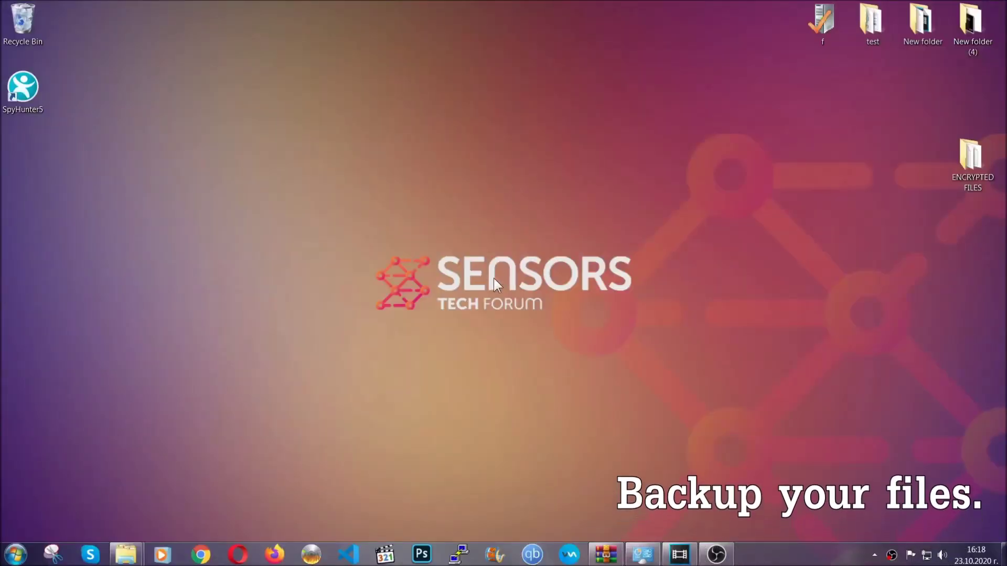
# - Copy all six .efji files from the ENCRYPTED FILES folder
pyautogui.doubleClick(964, 162)
pyautogui.moveTo(377, 260); pyautogui.dragTo(791, 194)
pyautogui.rightClick(791, 194)
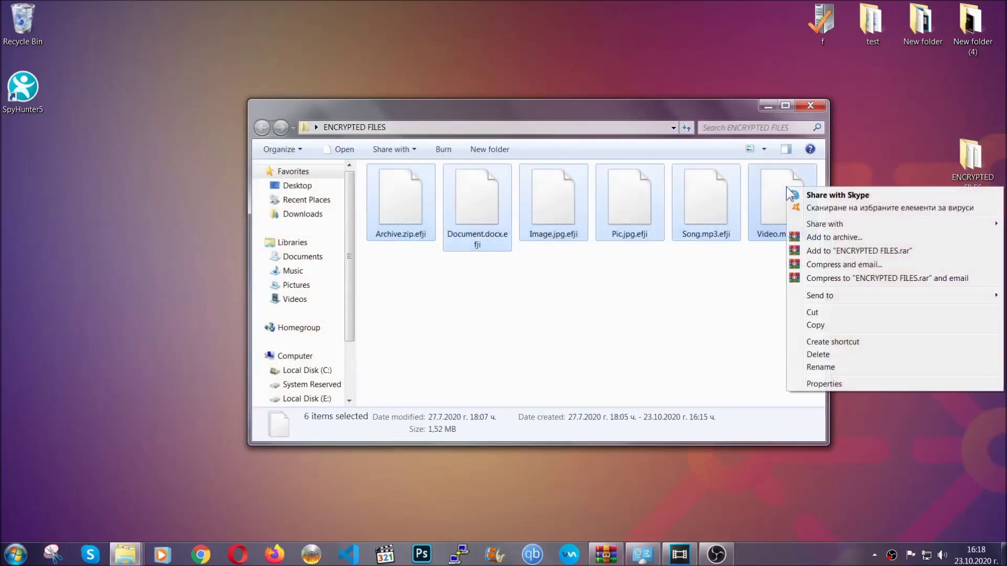
pyautogui.click(816, 325)
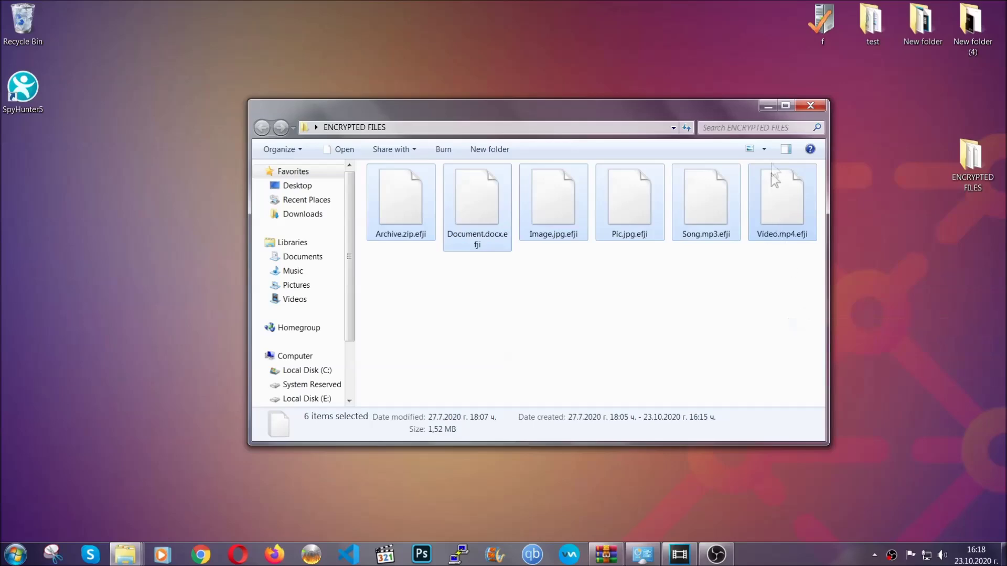
pyautogui.click(768, 107)
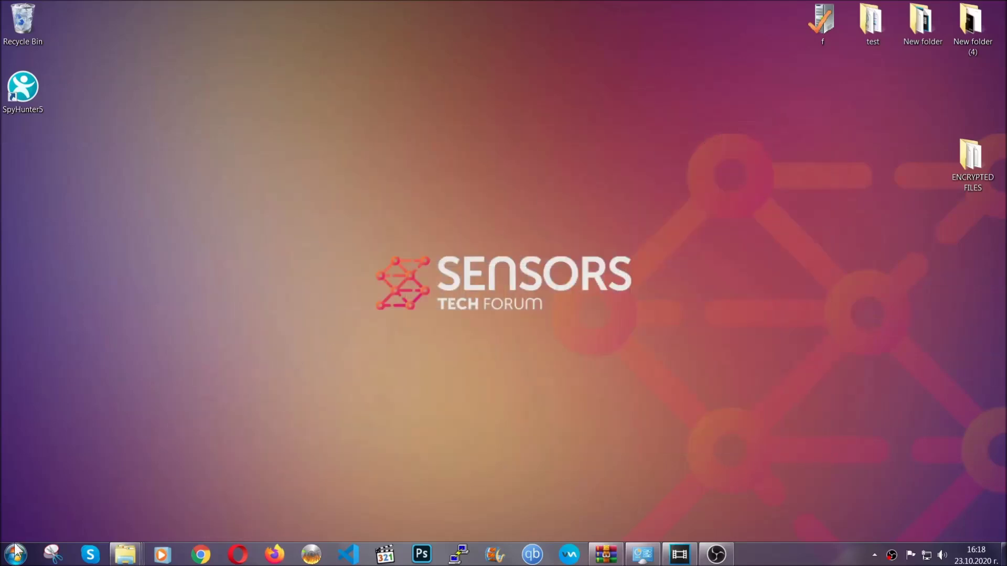
# - Paste the six files onto FLASH DRIVE (H:) and close the window
pyautogui.click(16, 553)
pyautogui.click(192, 393)
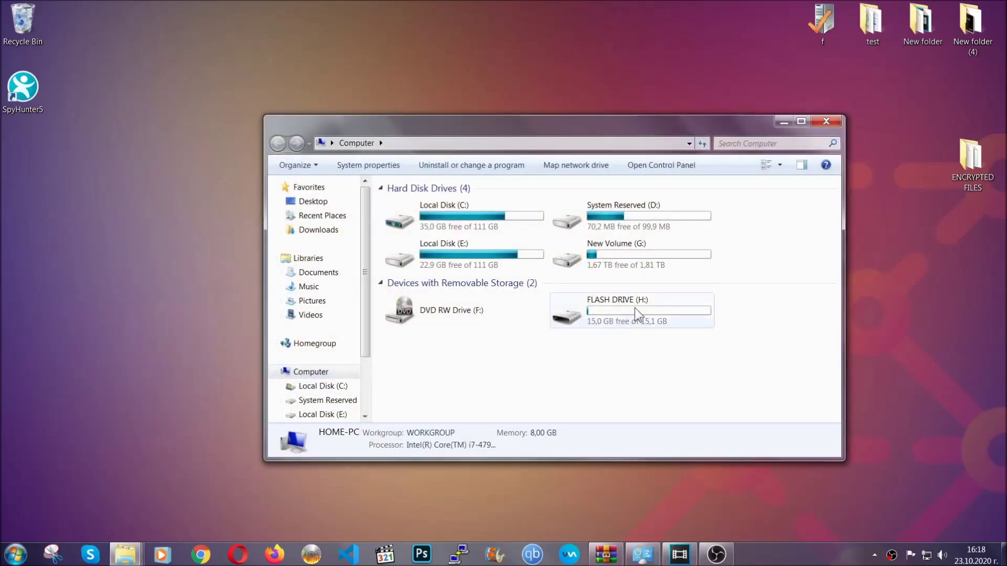
pyautogui.doubleClick(634, 307)
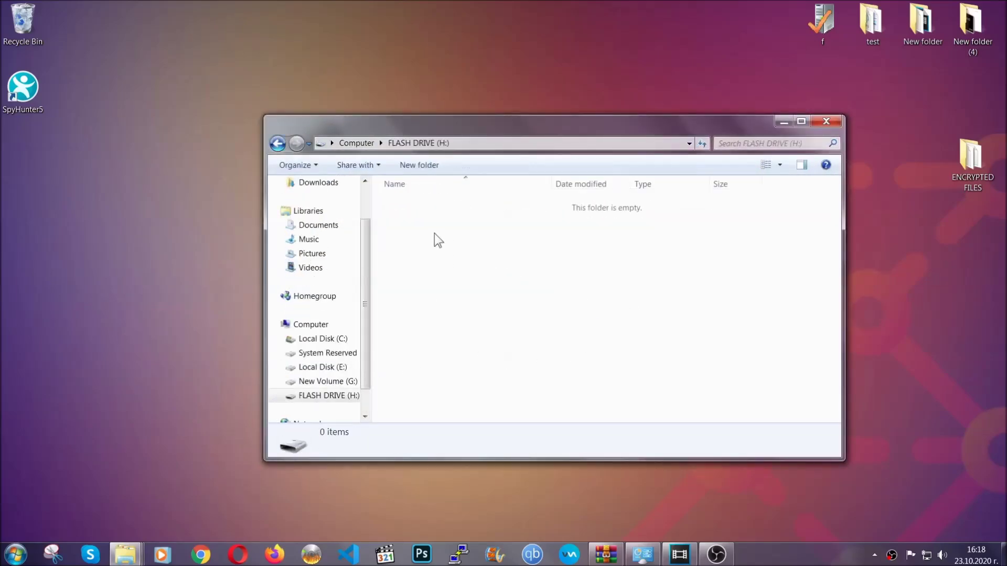
pyautogui.rightClick(435, 234)
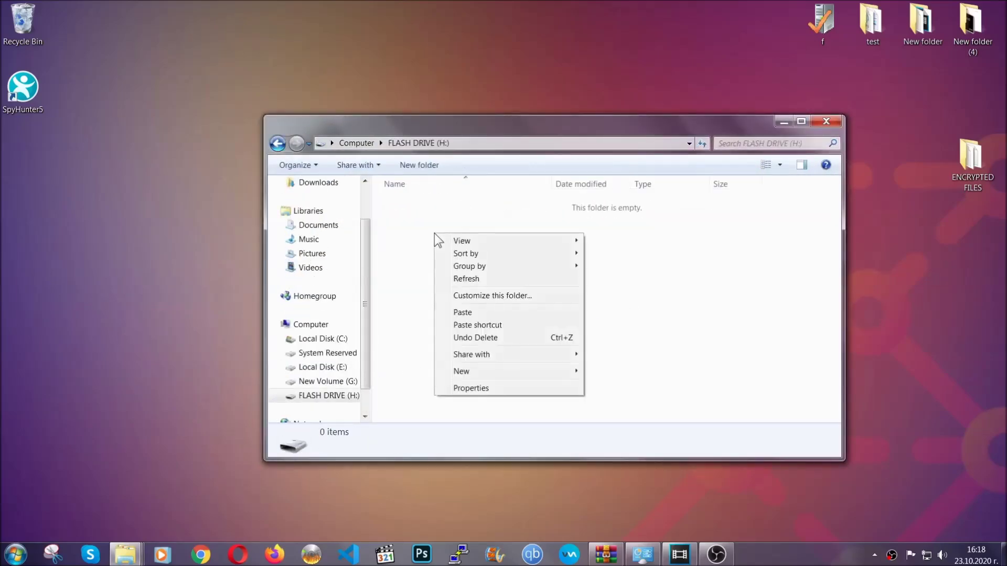
pyautogui.click(458, 312)
pyautogui.click(458, 314)
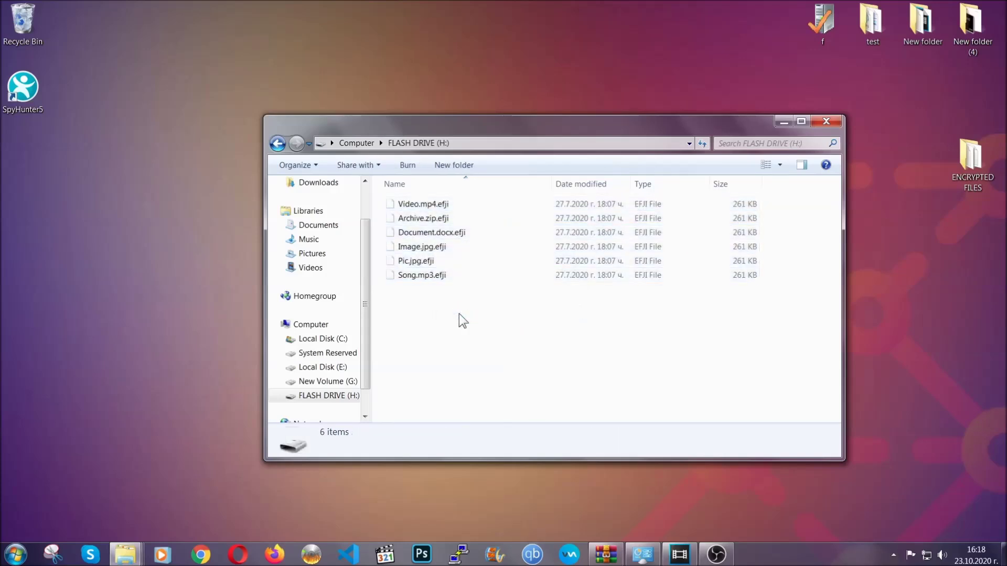
pyautogui.click(826, 122)
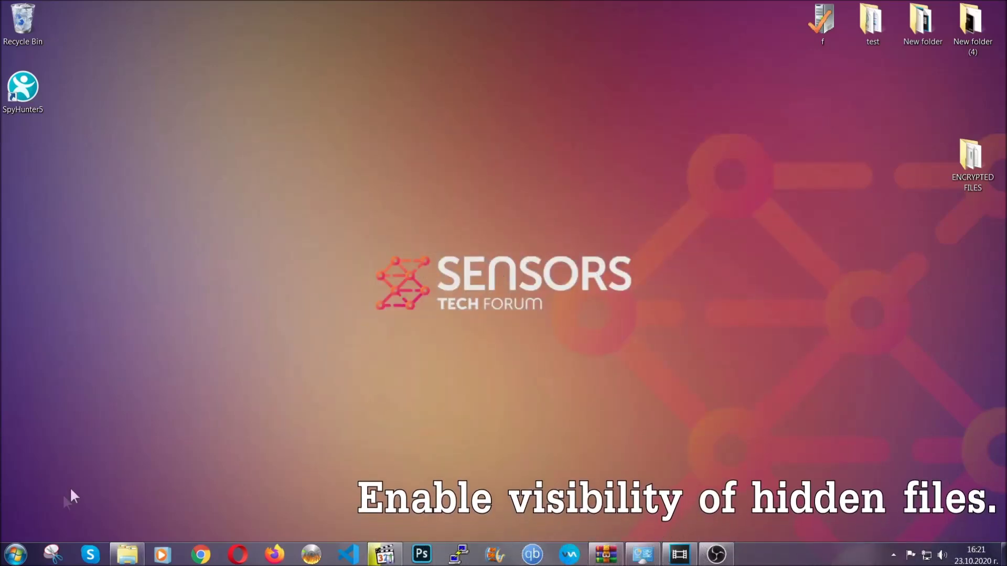
# - Find 'show hidden files and folders' from Start and apply 'Show hidden files, folders, and drives'
pyautogui.click(15, 555)
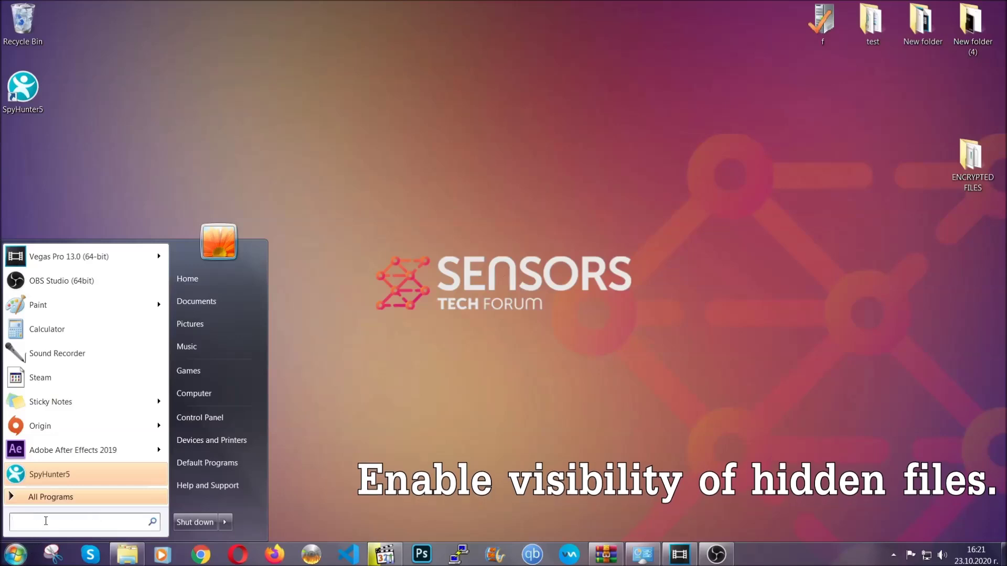
pyautogui.click(46, 516)
pyautogui.write('showh')
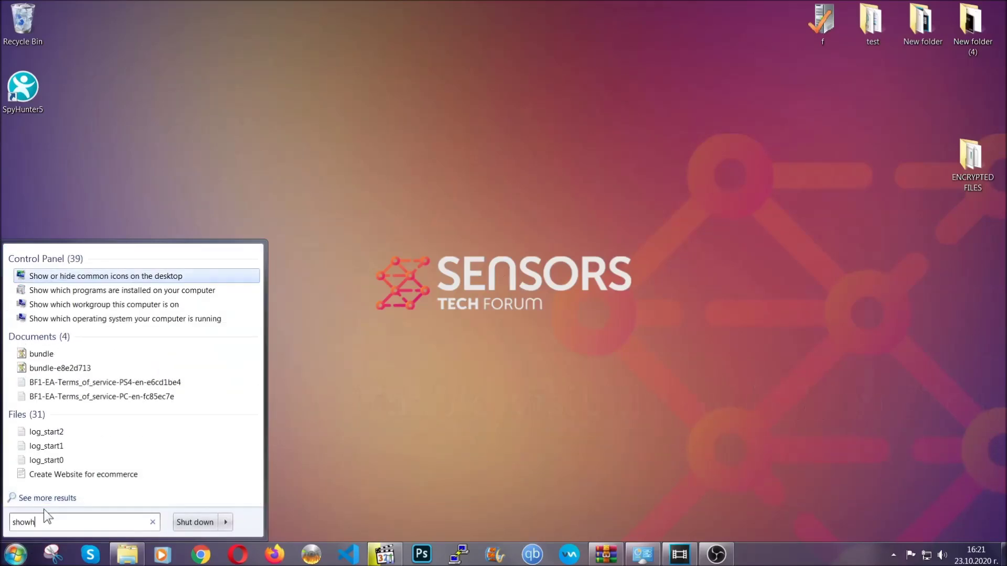
pyautogui.press('BackSpace')
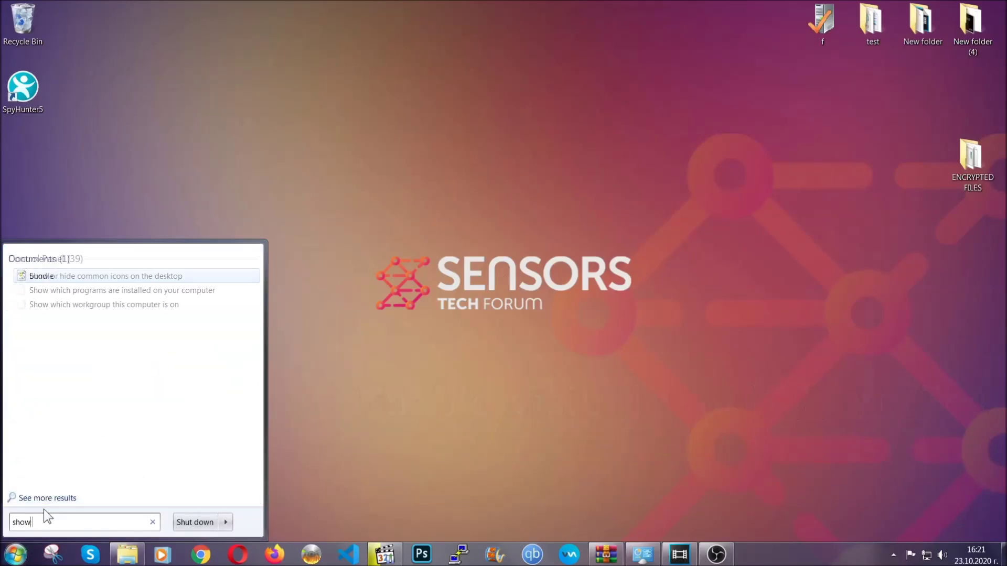
pyautogui.write('hidden files and folders')
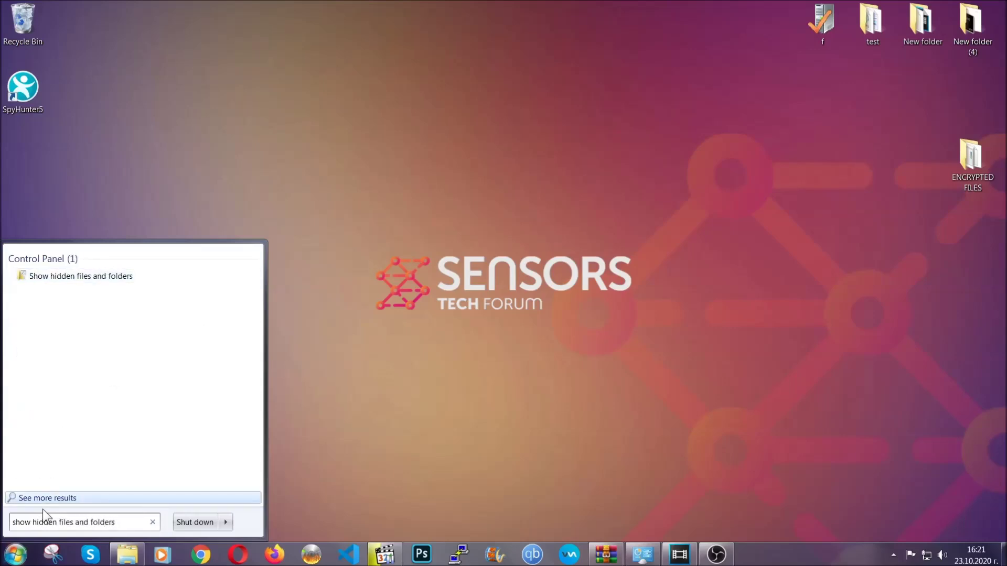
pyautogui.click(120, 278)
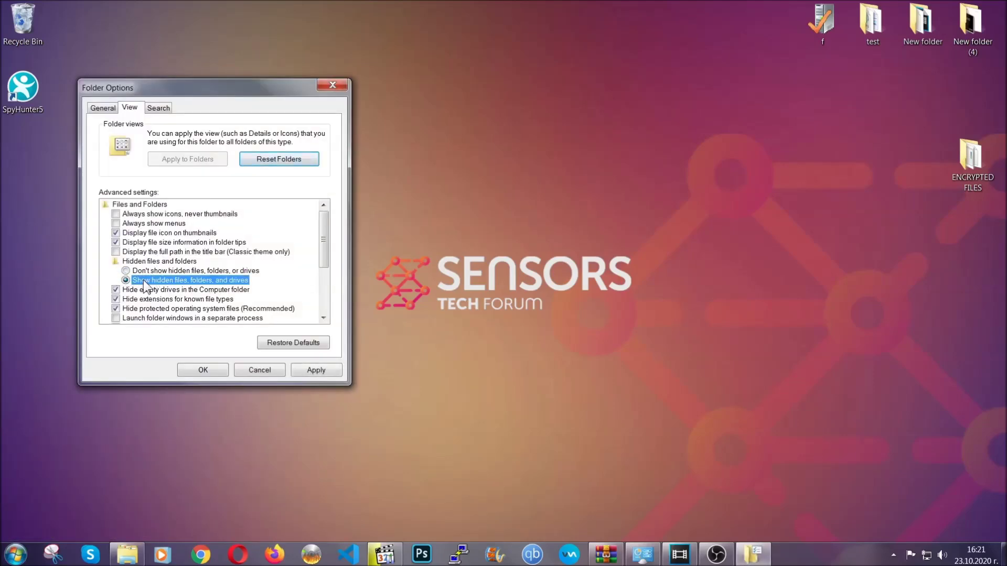
pyautogui.click(313, 373)
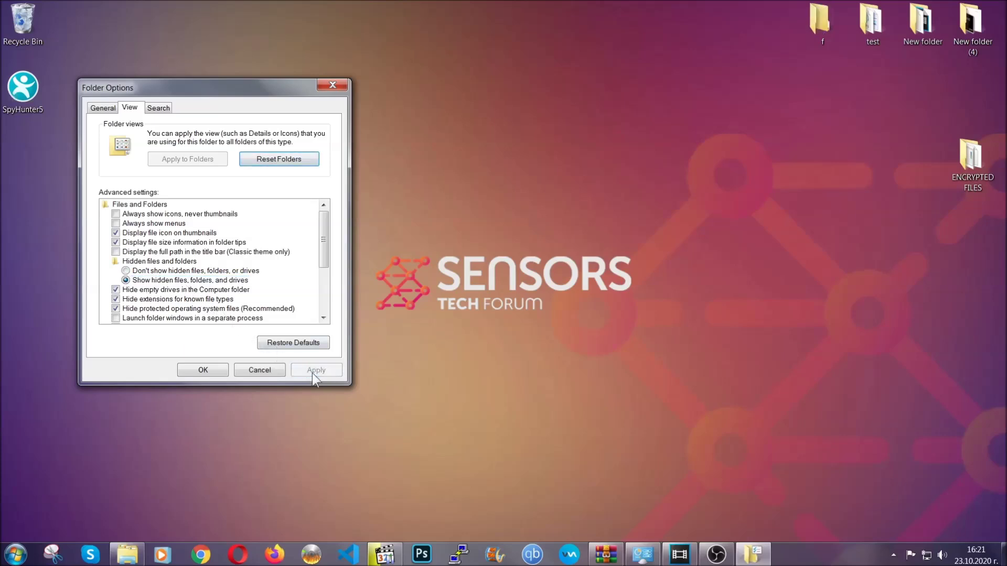
pyautogui.click(202, 370)
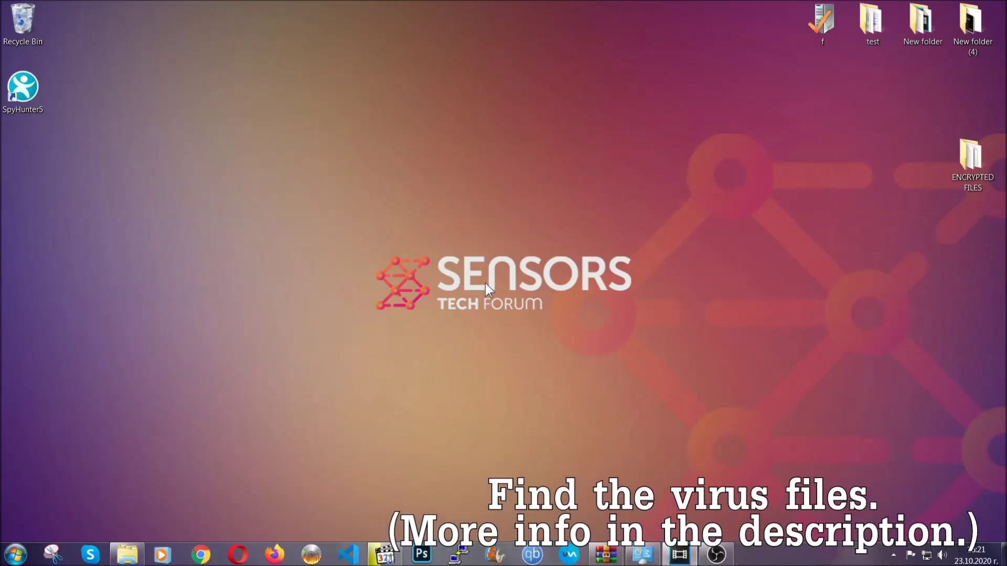
# - Search Computer for 'fileextension:exe Example Vir' to find the virus application
pyautogui.click(15, 554)
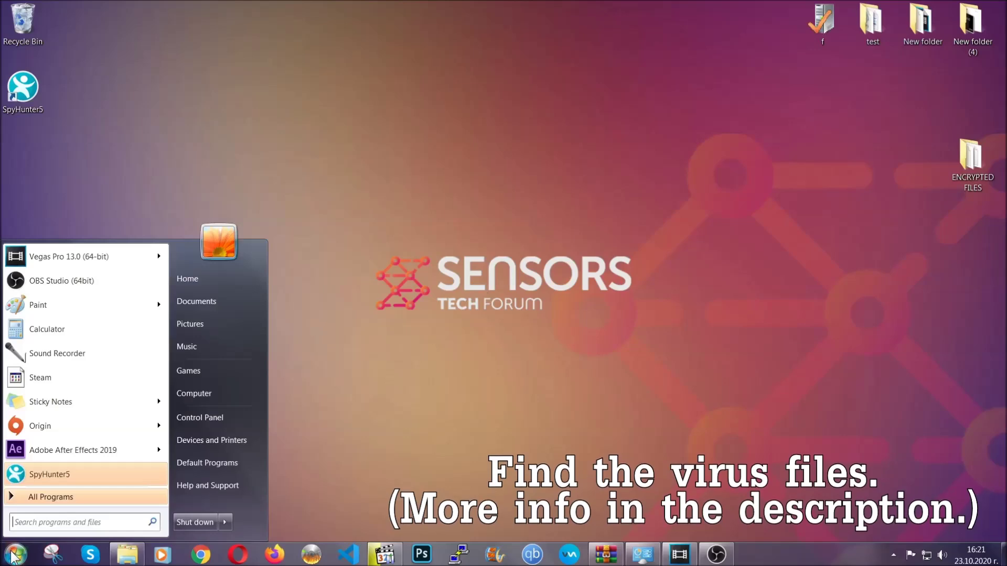
pyautogui.click(209, 394)
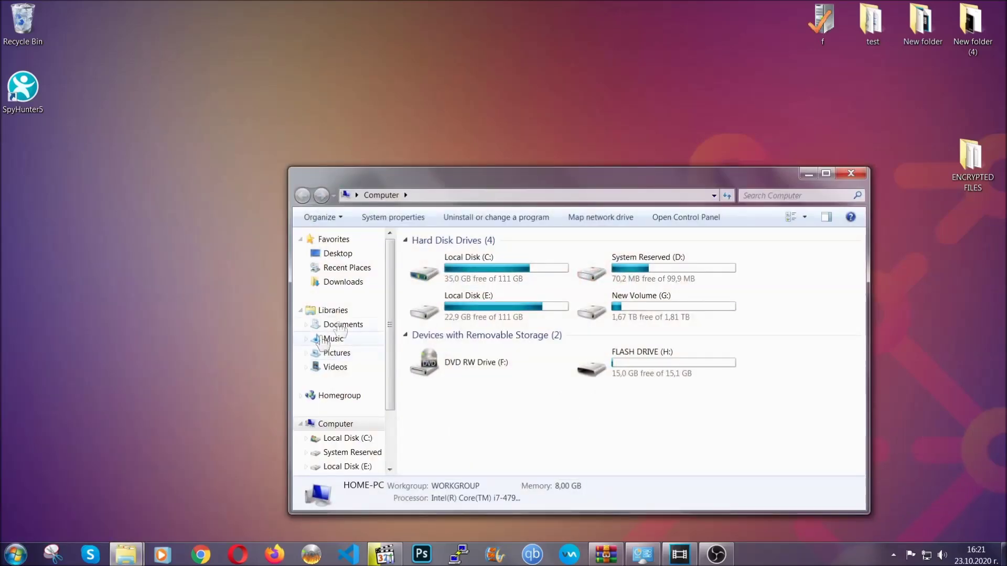
pyautogui.moveTo(548, 185); pyautogui.dragTo(483, 139)
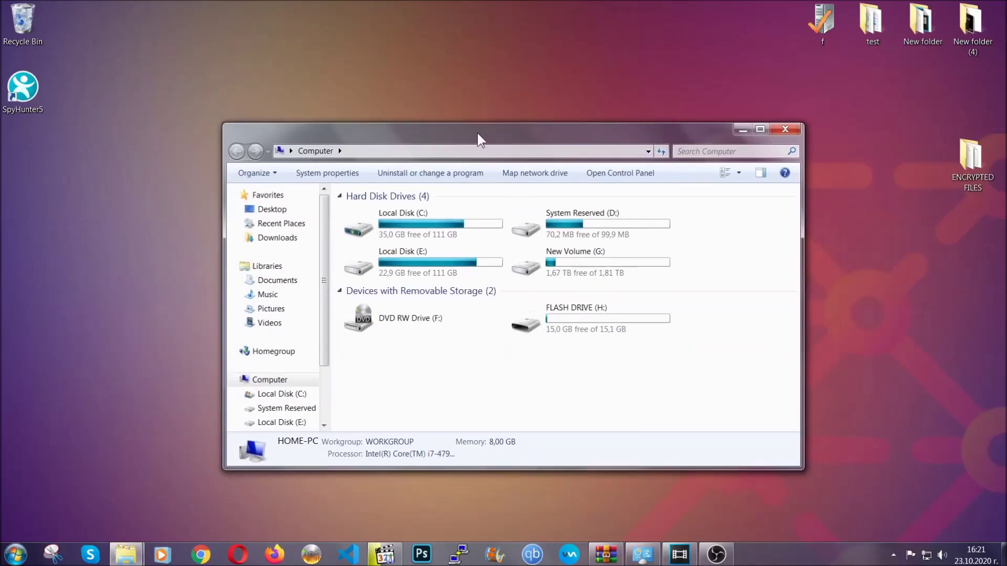
pyautogui.click(684, 152)
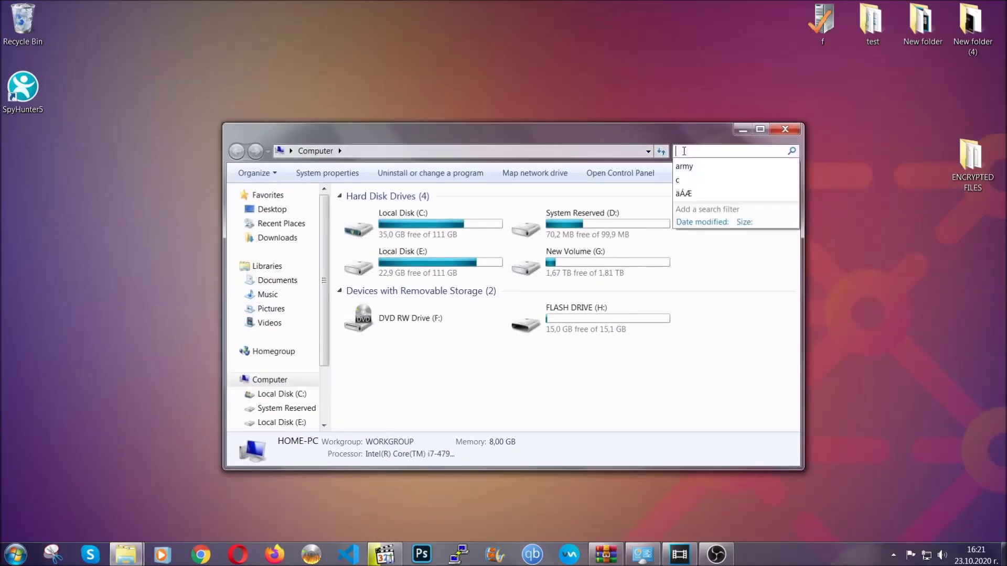
pyautogui.write('fileextension')
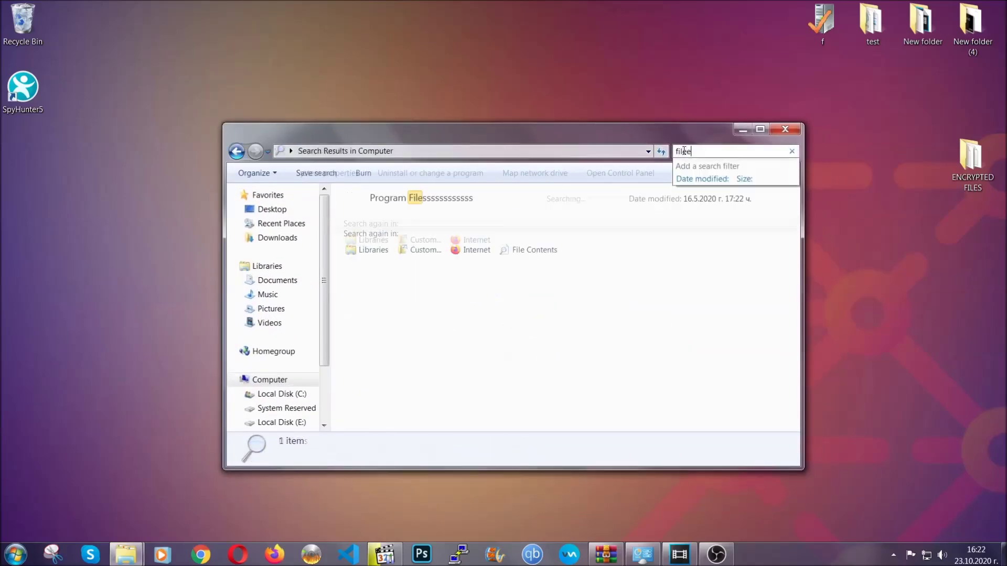
pyautogui.write(':exe ')
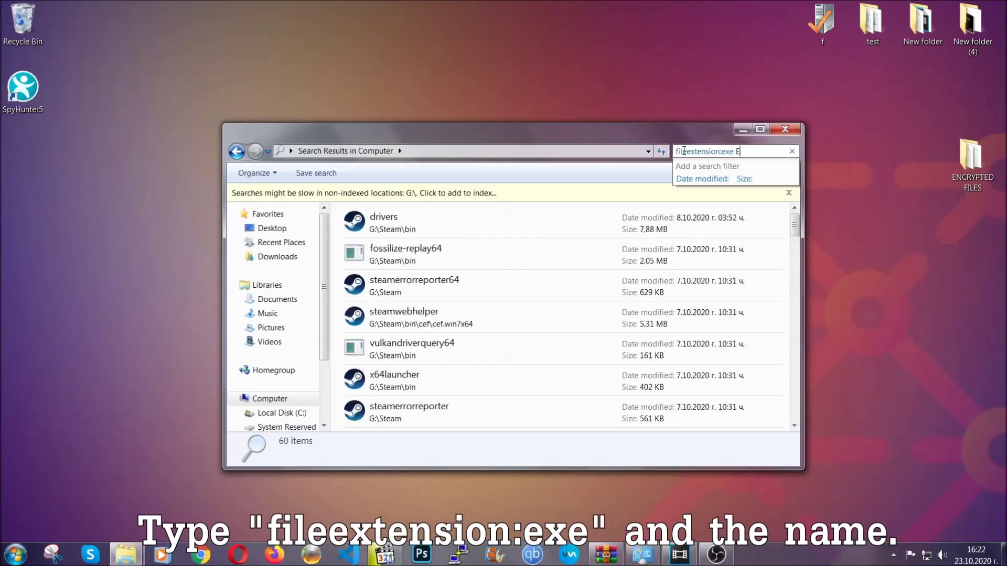
pyautogui.write('Example Virus Name')
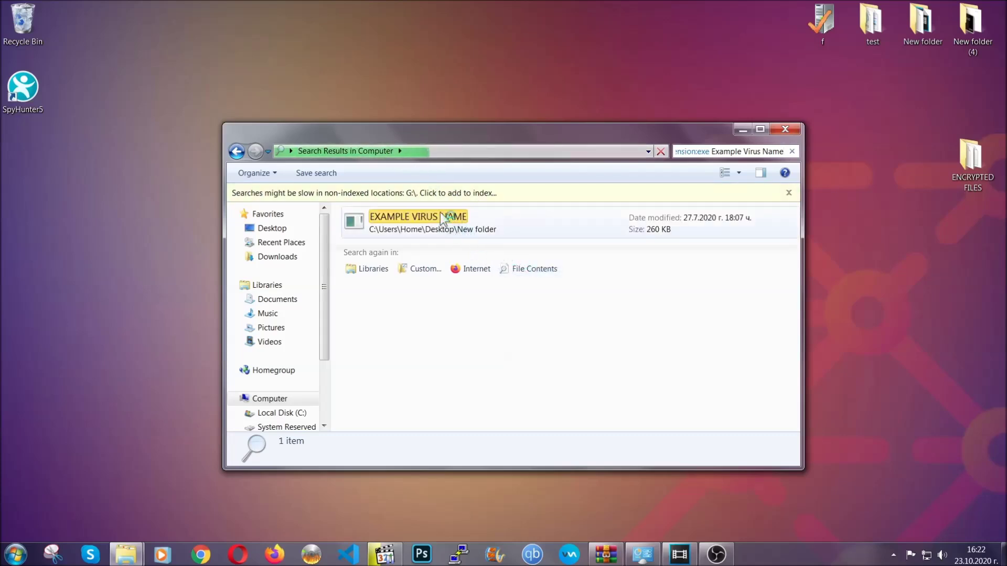
# - Delete the EXAMPLE VIRUS NAME result to the Recycle Bin and close the search window
pyautogui.click(441, 215)
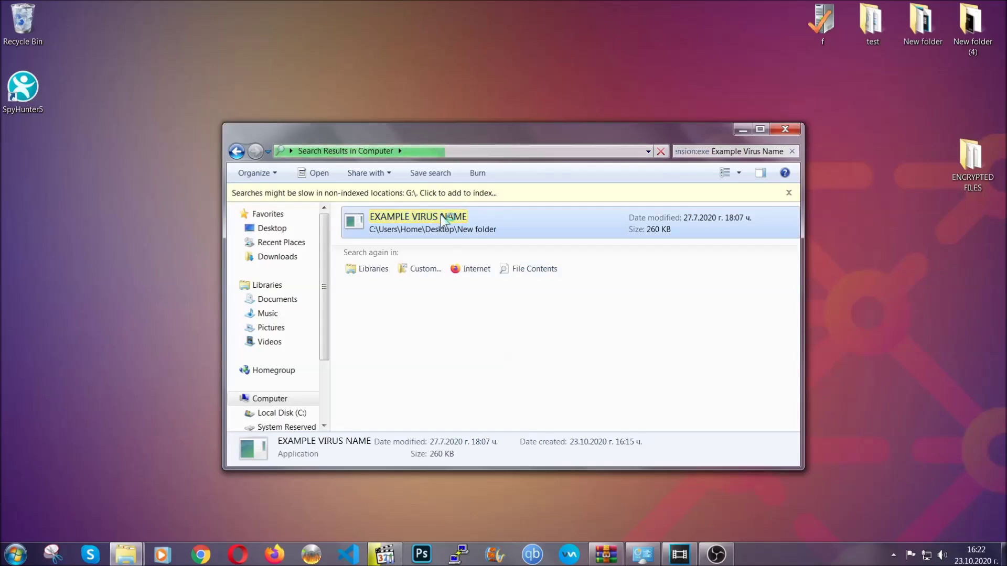
pyautogui.rightClick(440, 215)
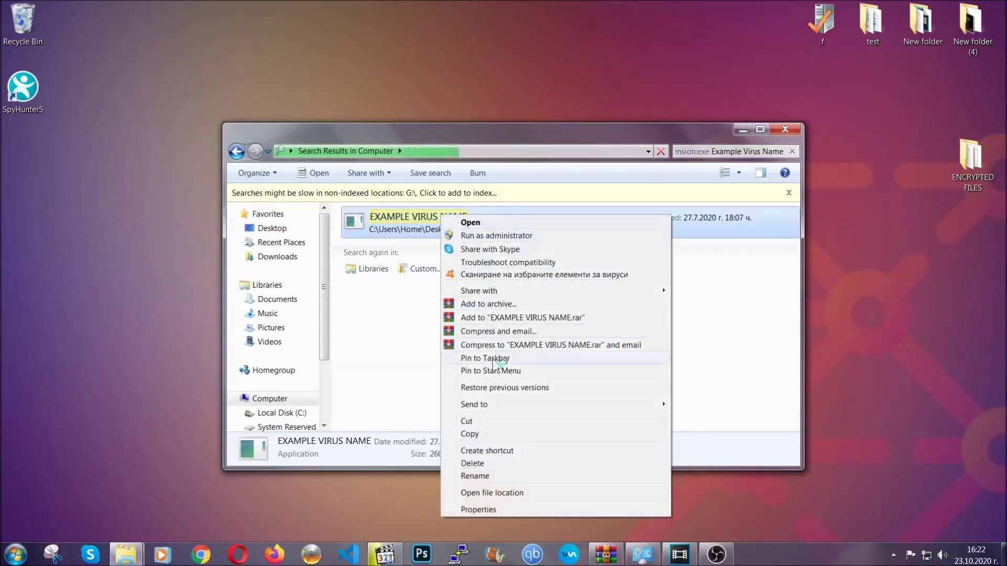
pyautogui.click(486, 463)
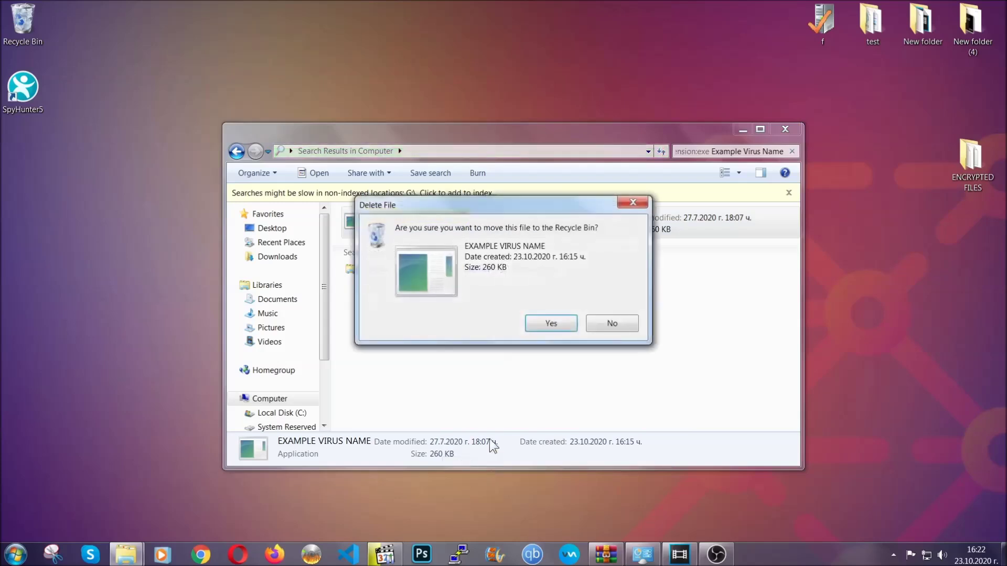
pyautogui.click(551, 324)
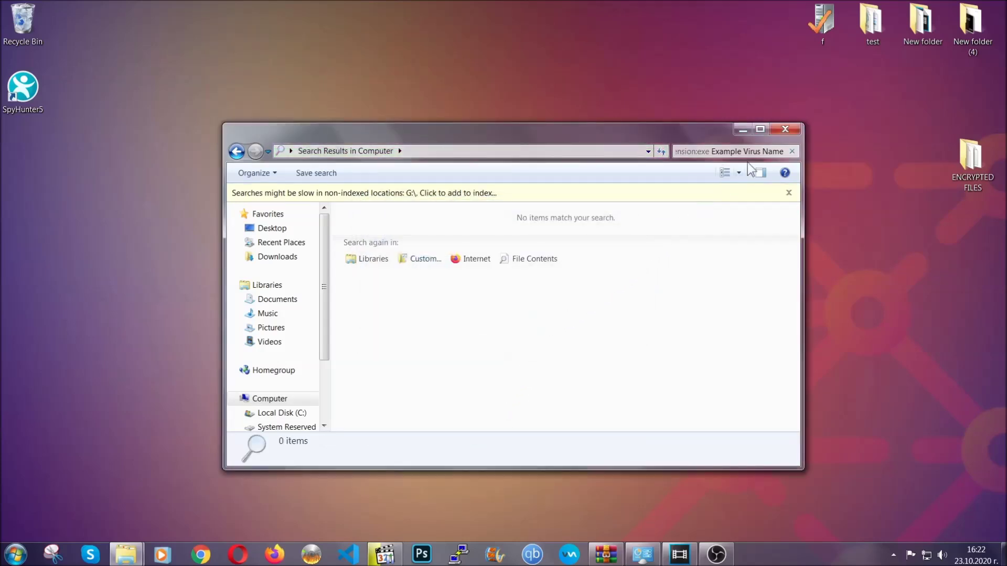
pyautogui.click(785, 130)
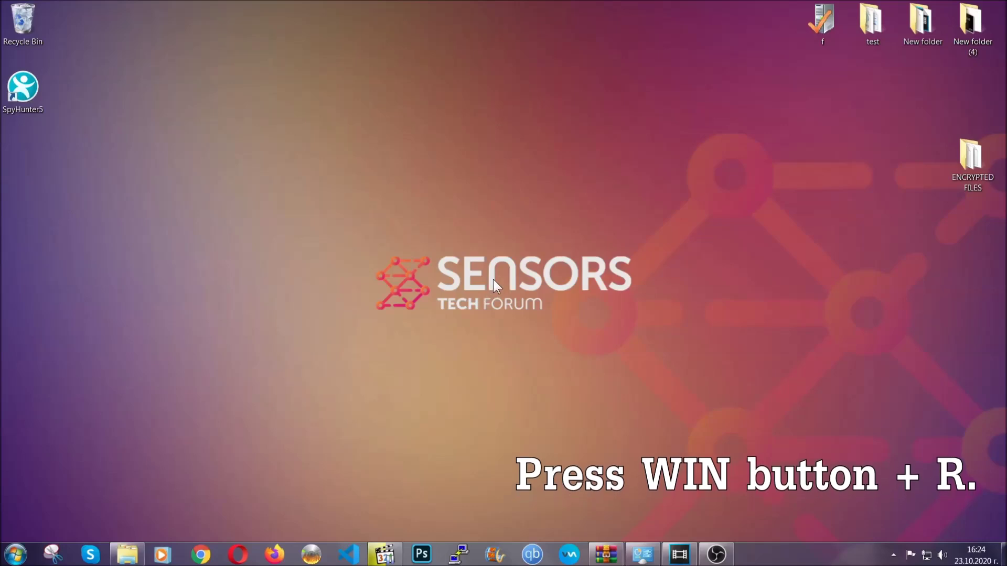
# - Run REGEDIT from the Win+R dialog in place of the old cmd entry
pyautogui.press('super+r')
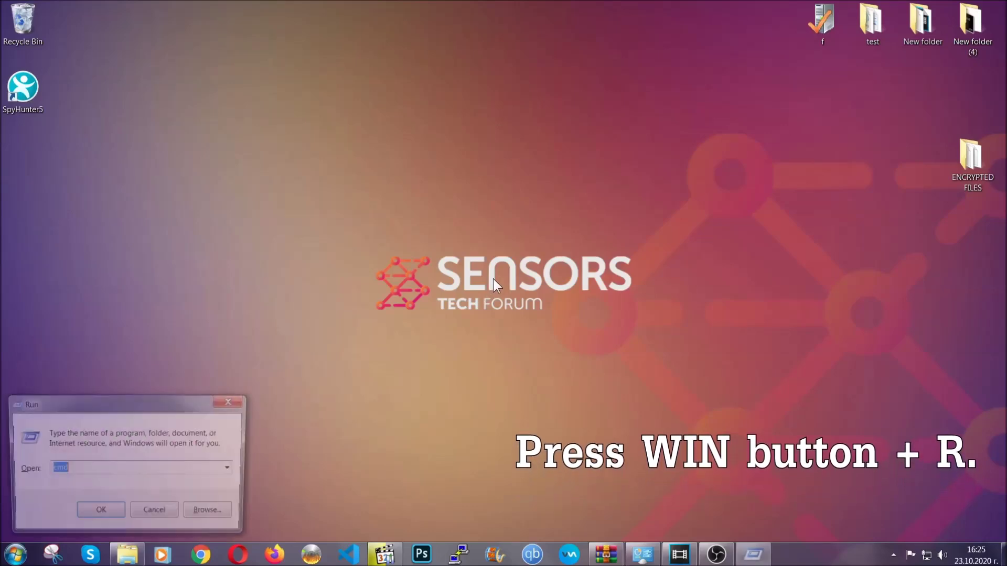
pyautogui.click(97, 476)
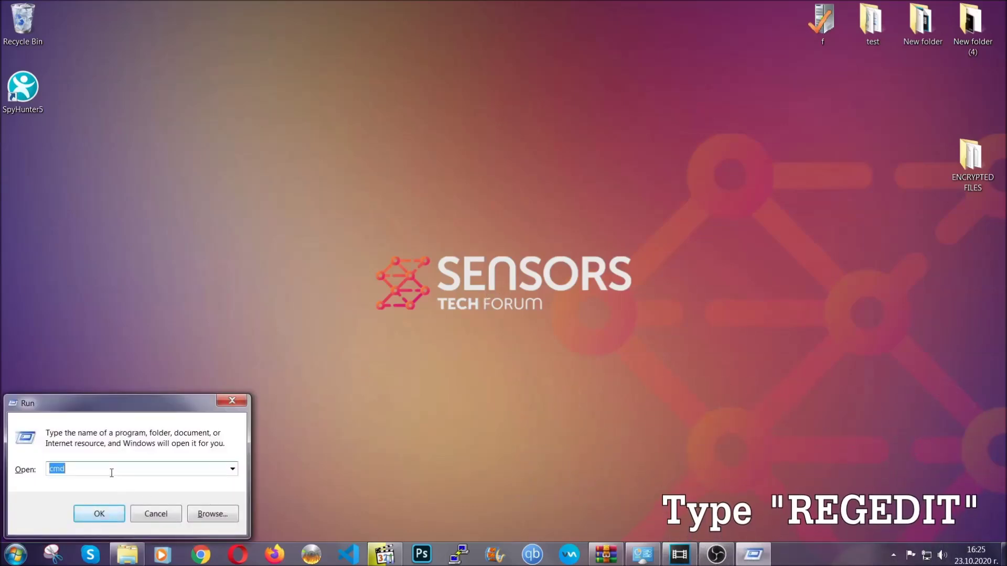
pyautogui.doubleClick(96, 476)
pyautogui.write('REG')
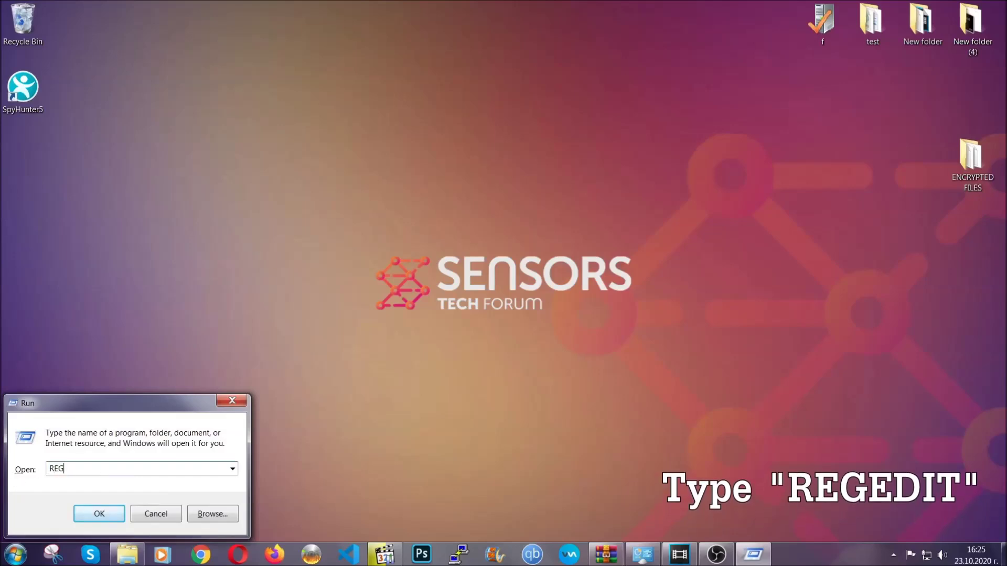
pyautogui.write('EDIT')
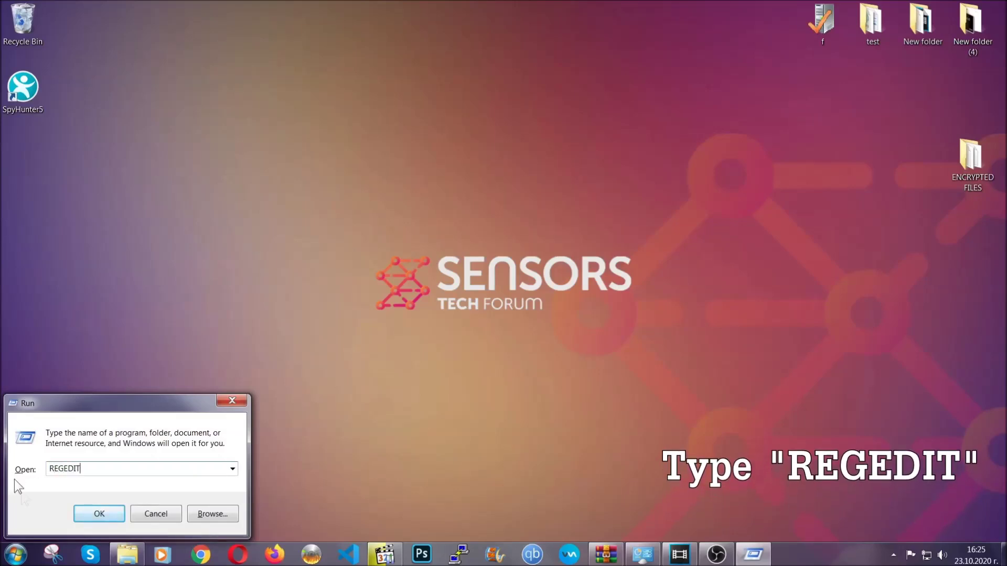
pyautogui.click(88, 512)
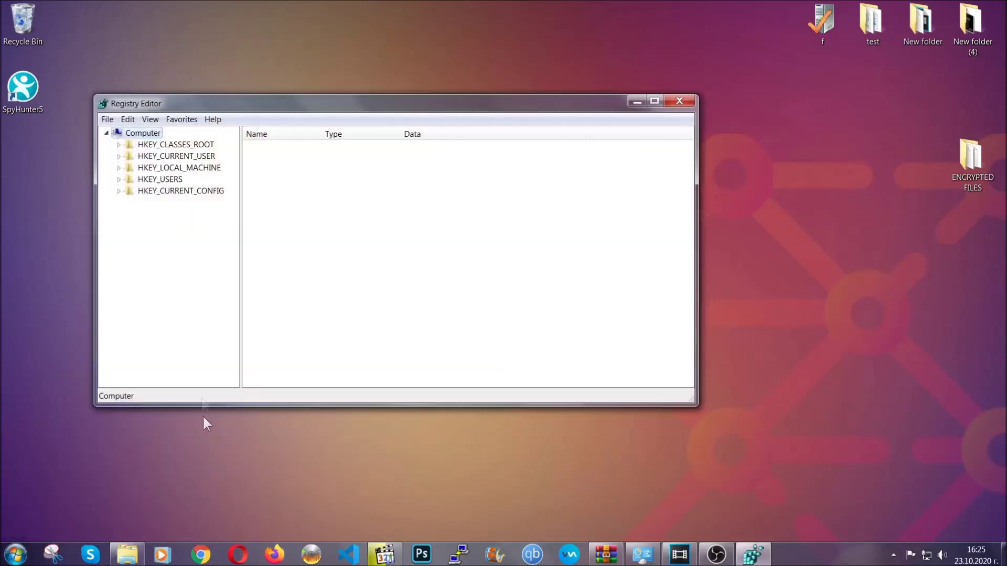
# - Export the whole registry with range All as BACKUP on the Desktop
pyautogui.click(107, 120)
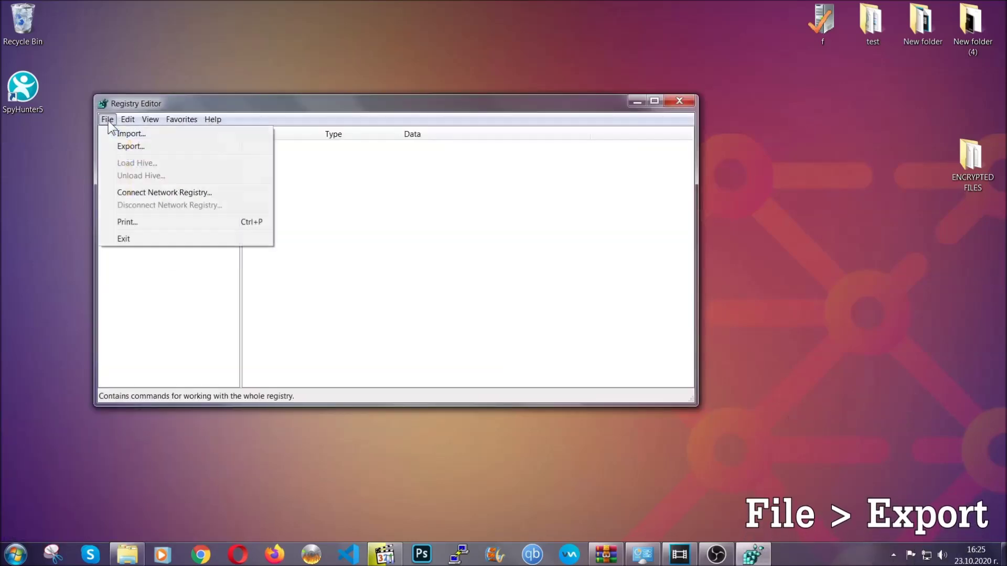
pyautogui.click(131, 146)
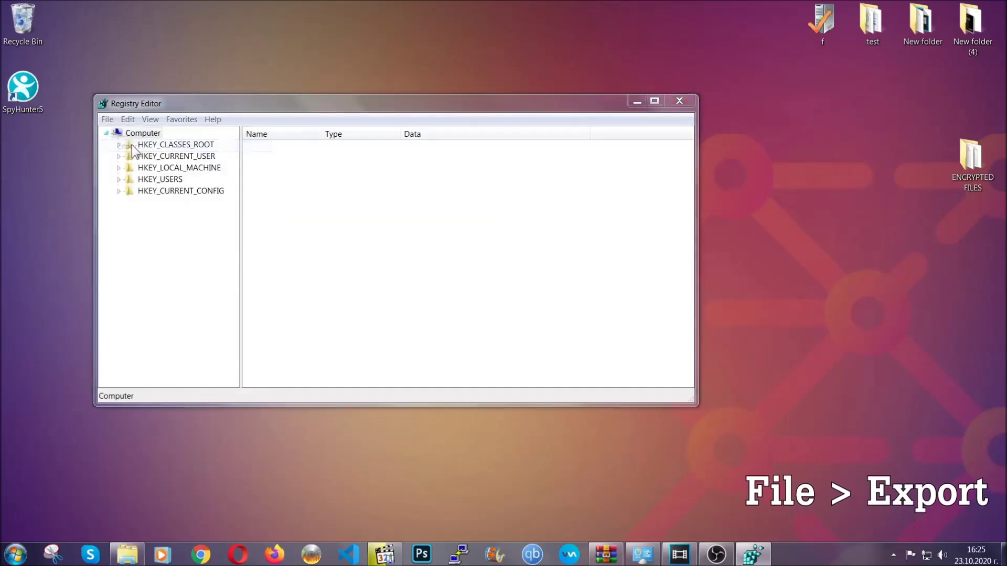
pyautogui.click(131, 220)
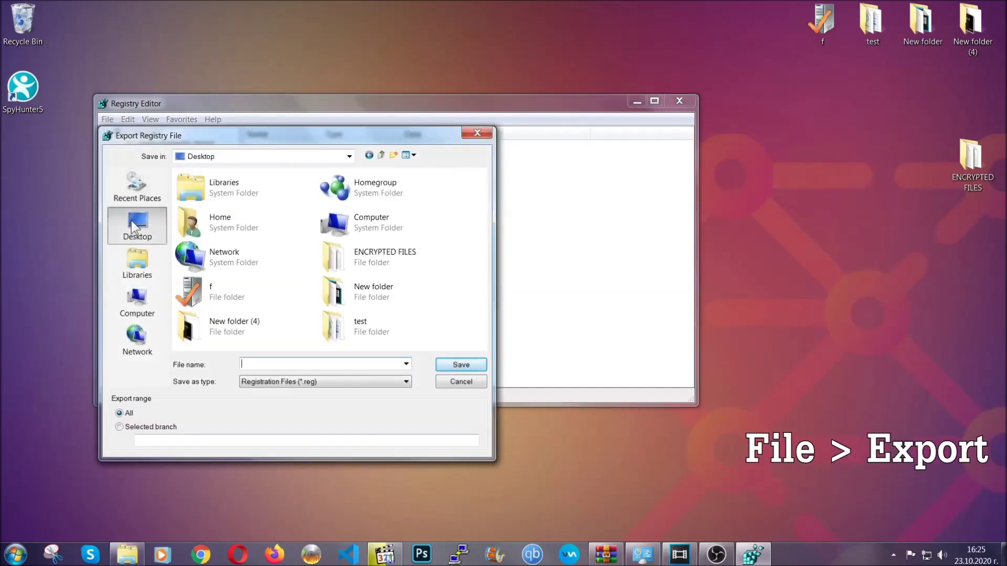
pyautogui.click(119, 414)
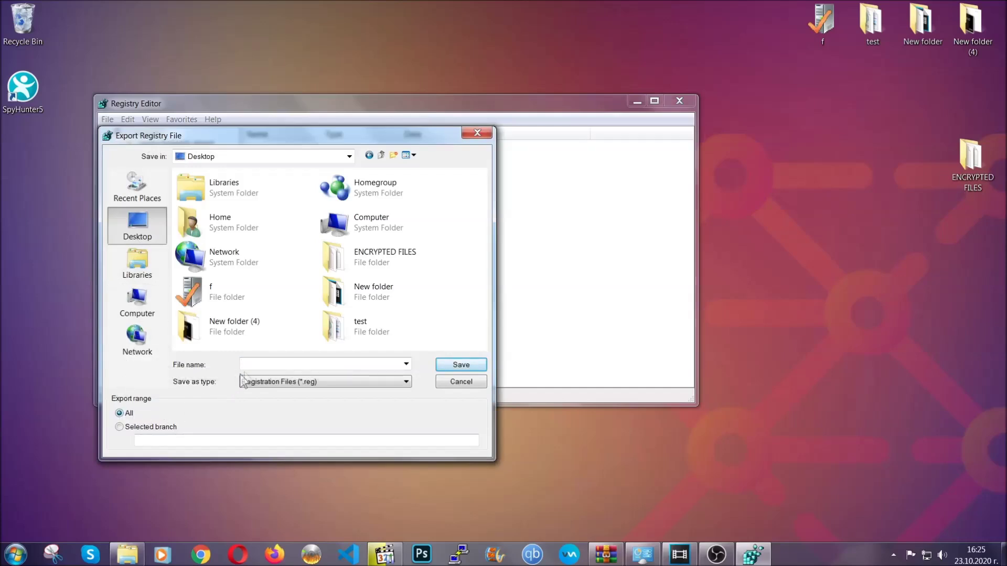
pyautogui.click(257, 364)
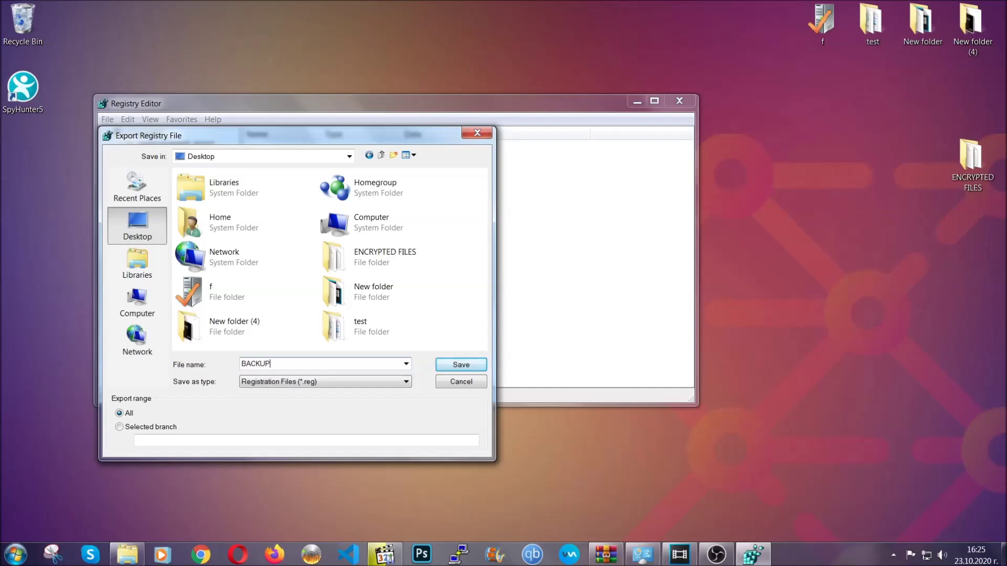
pyautogui.click(454, 366)
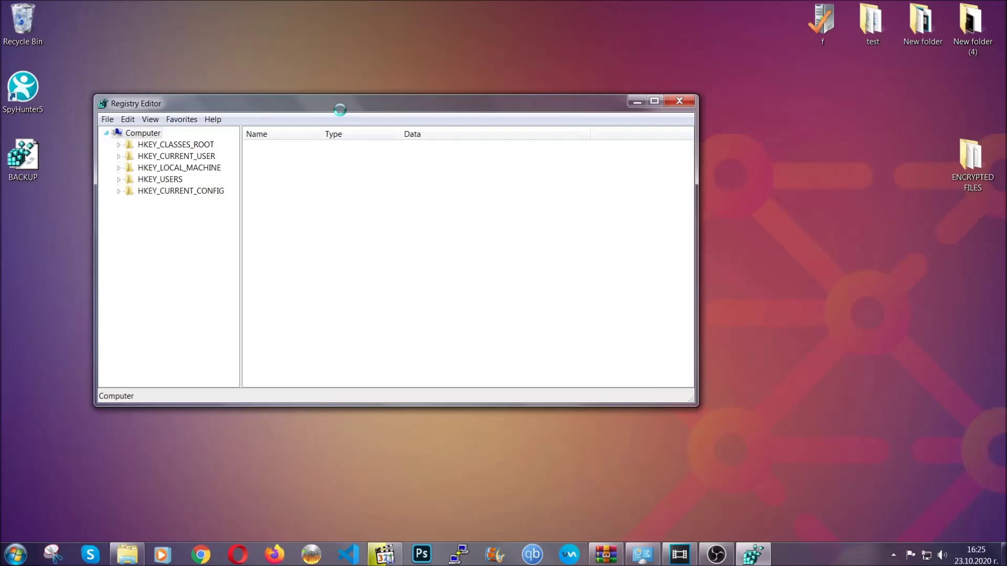
pyautogui.moveTo(340, 109); pyautogui.dragTo(440, 141)
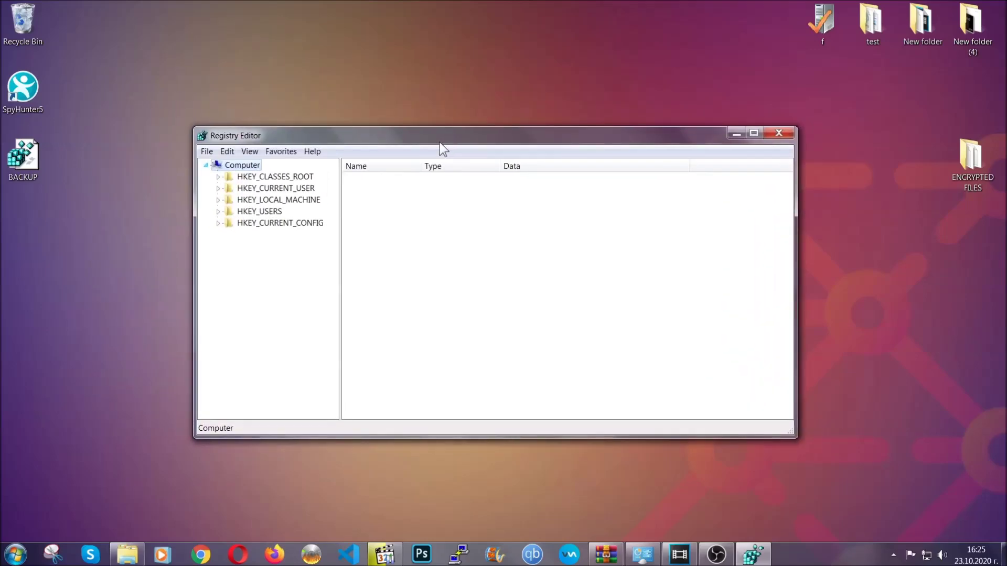
# - Open the Registry Editor File menu and close it without importing
pyautogui.click(207, 152)
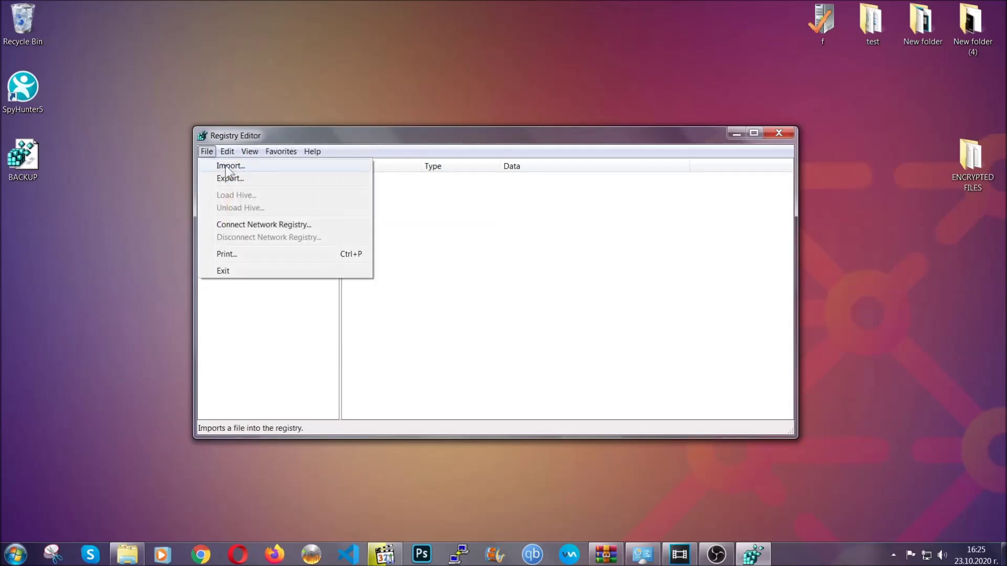
pyautogui.click(207, 152)
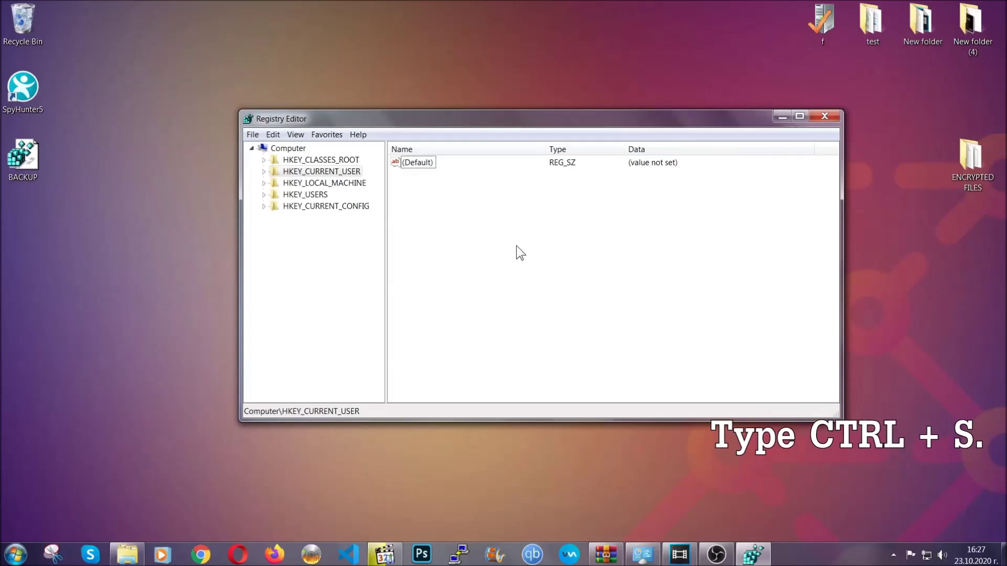
# - Search for the RunOnce key, then select the neighbouring Run key listing THE VIRUS
pyautogui.hotkey('ctrl', 'f')
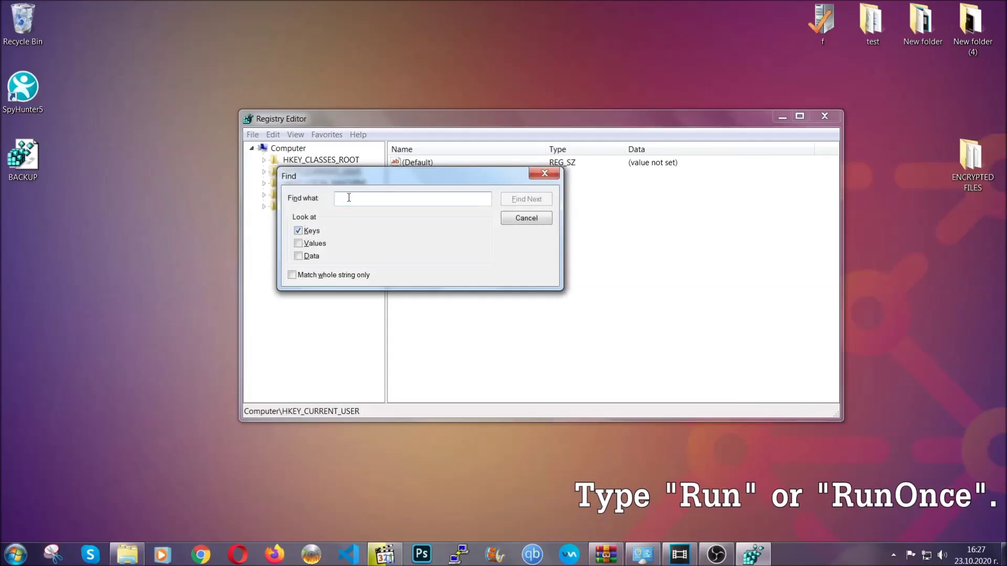
pyautogui.write('RunO')
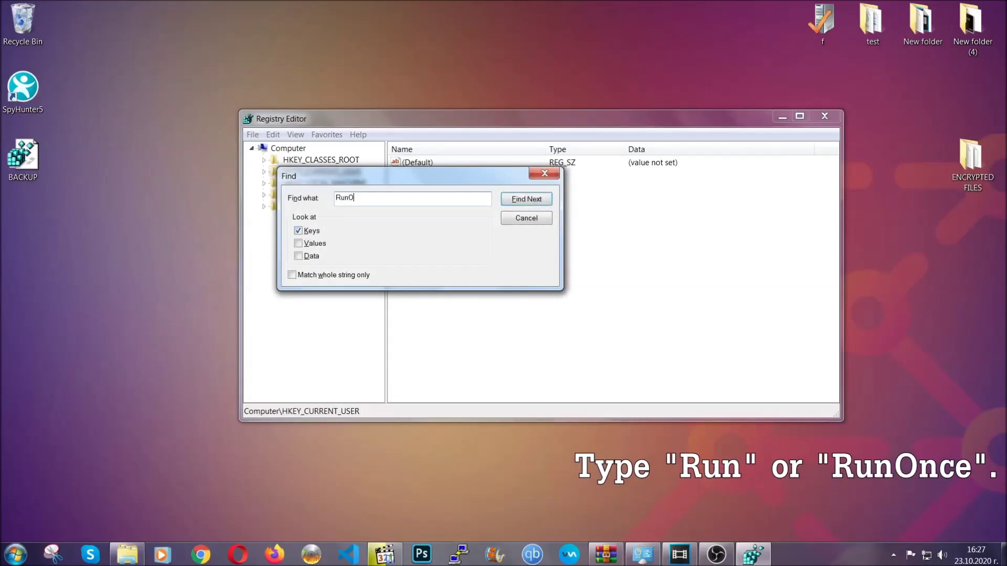
pyautogui.write('nce')
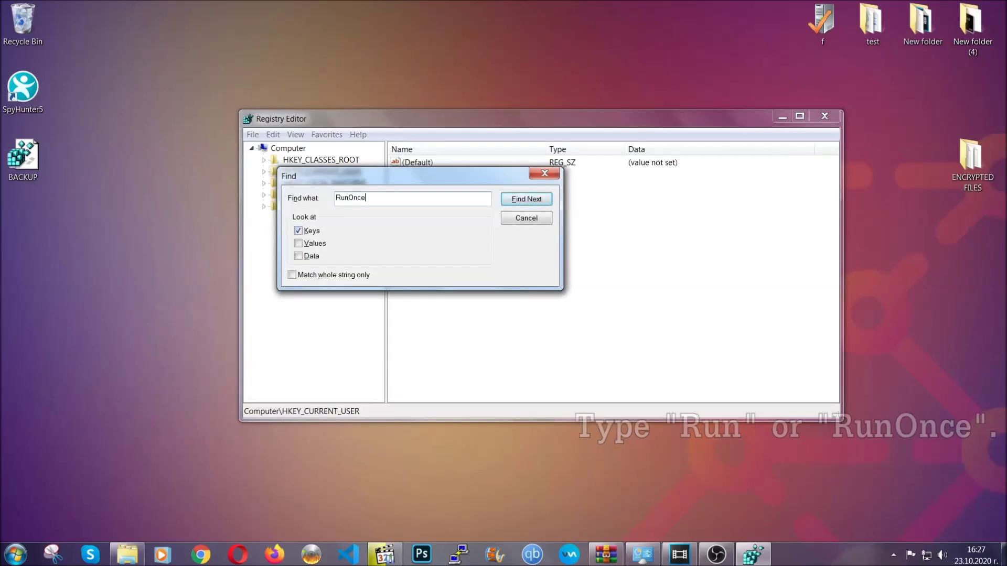
pyautogui.click(540, 208)
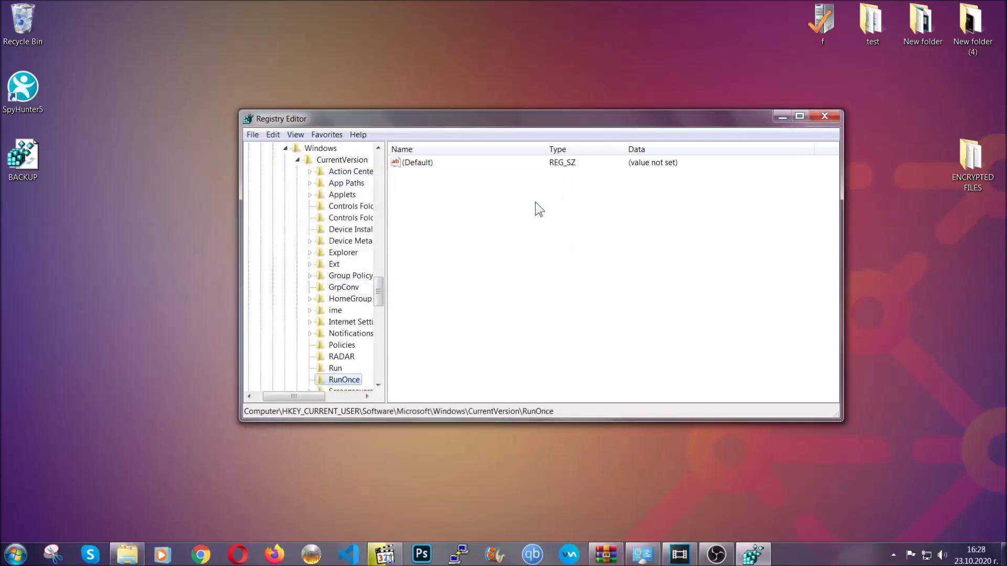
pyautogui.moveTo(384, 284); pyautogui.dragTo(382, 299)
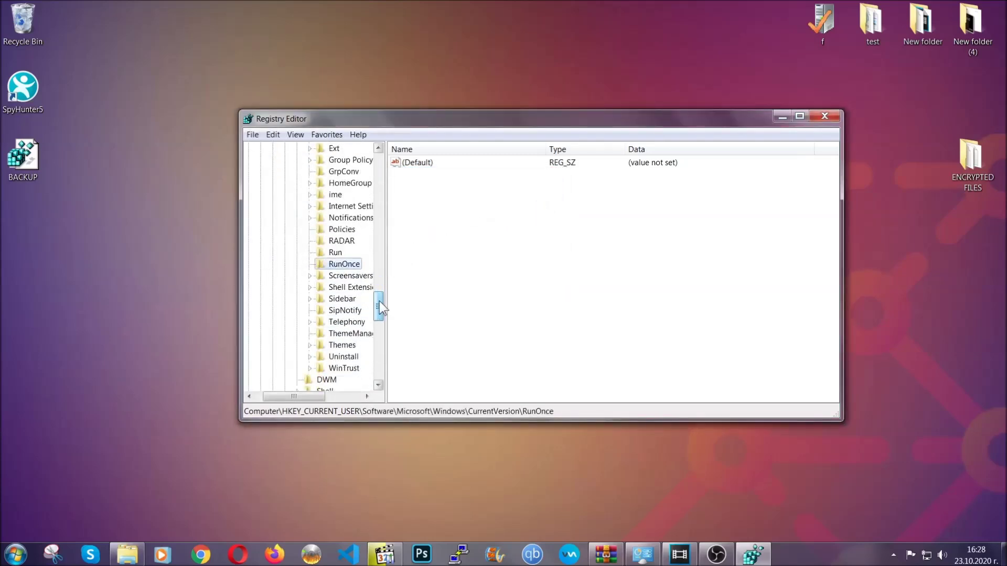
pyautogui.click(335, 253)
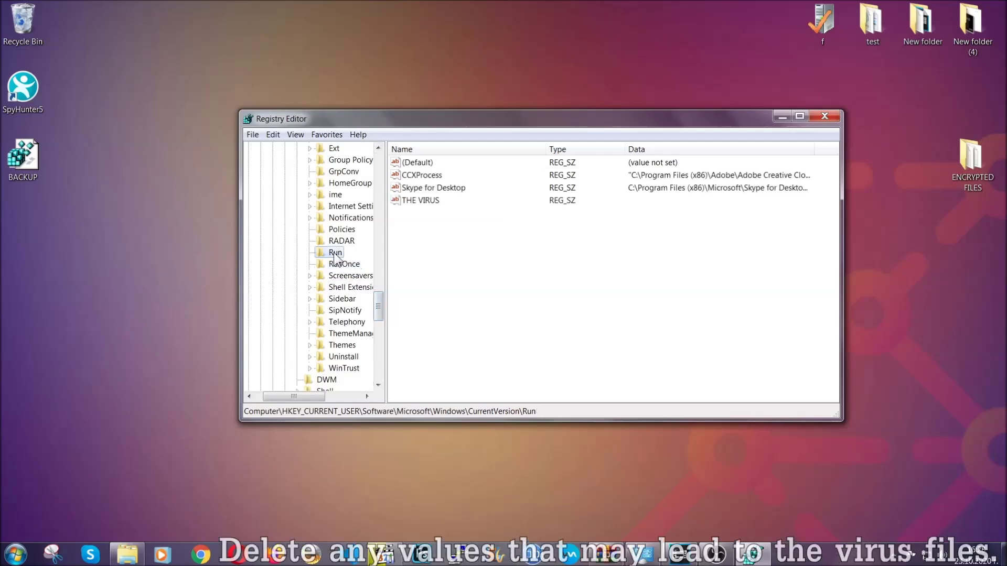
# - Delete THE VIRUS value from the Run key, confirm with Yes, and close Registry Editor
pyautogui.click(414, 201)
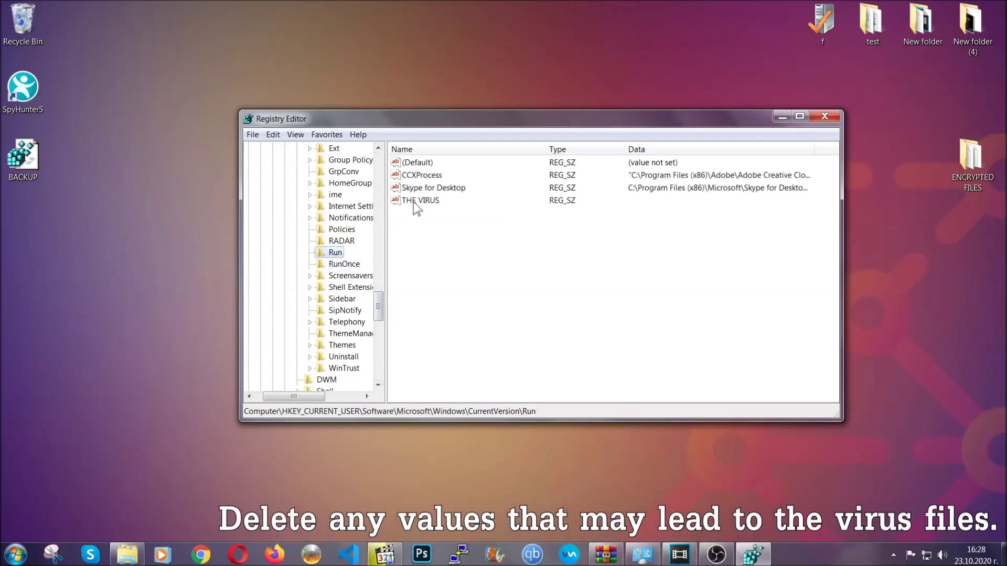
pyautogui.rightClick(413, 203)
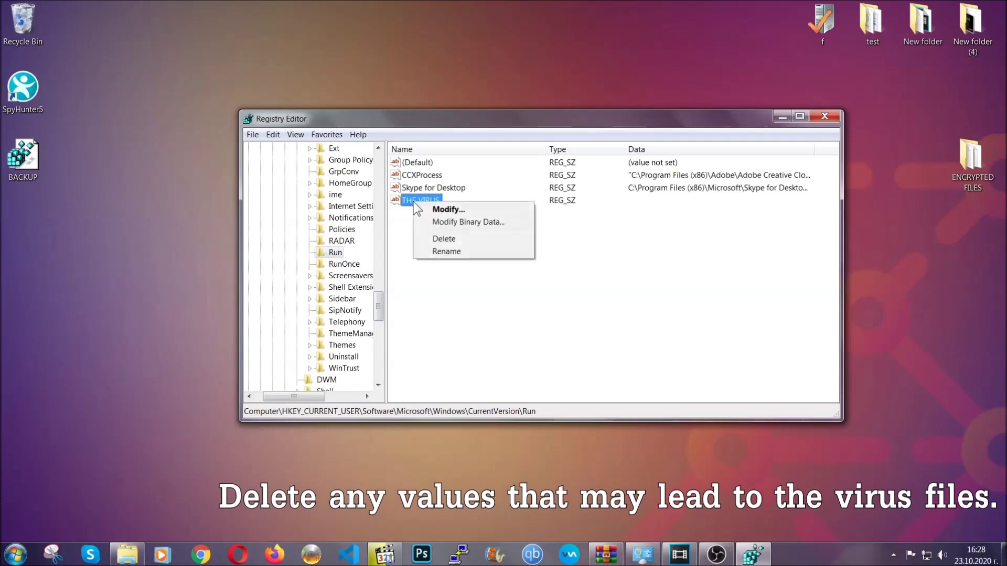
pyautogui.click(434, 238)
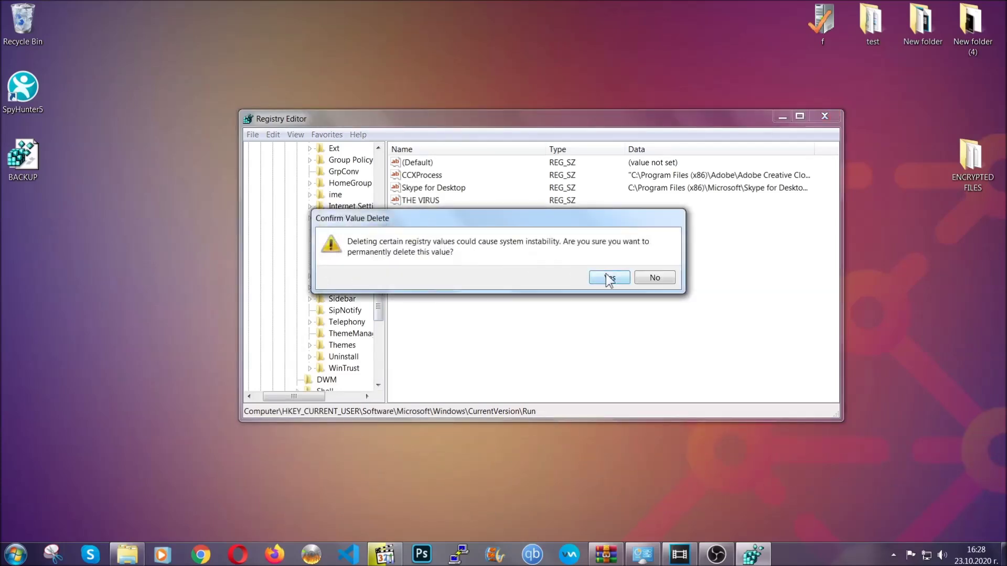
pyautogui.click(608, 277)
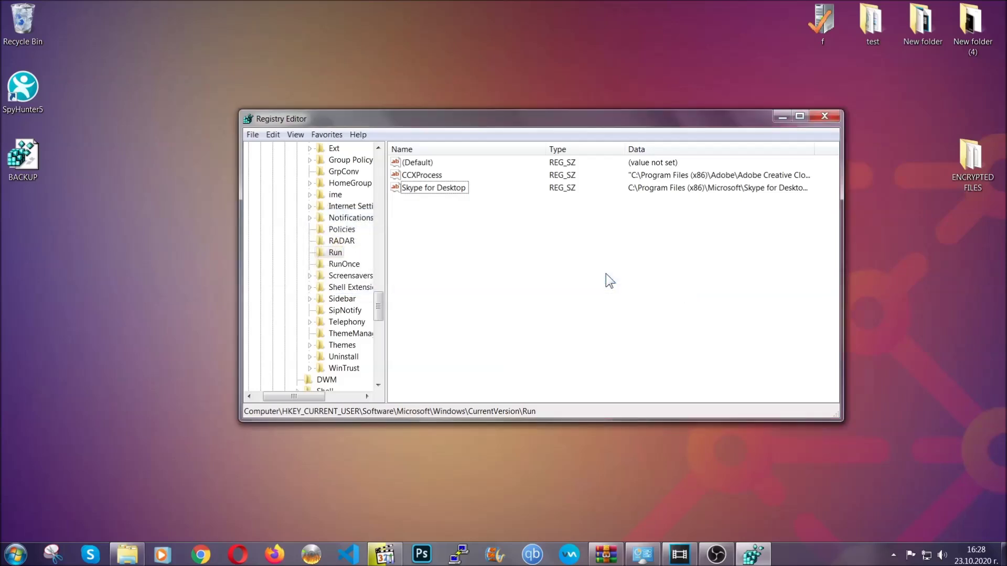
pyautogui.click(834, 116)
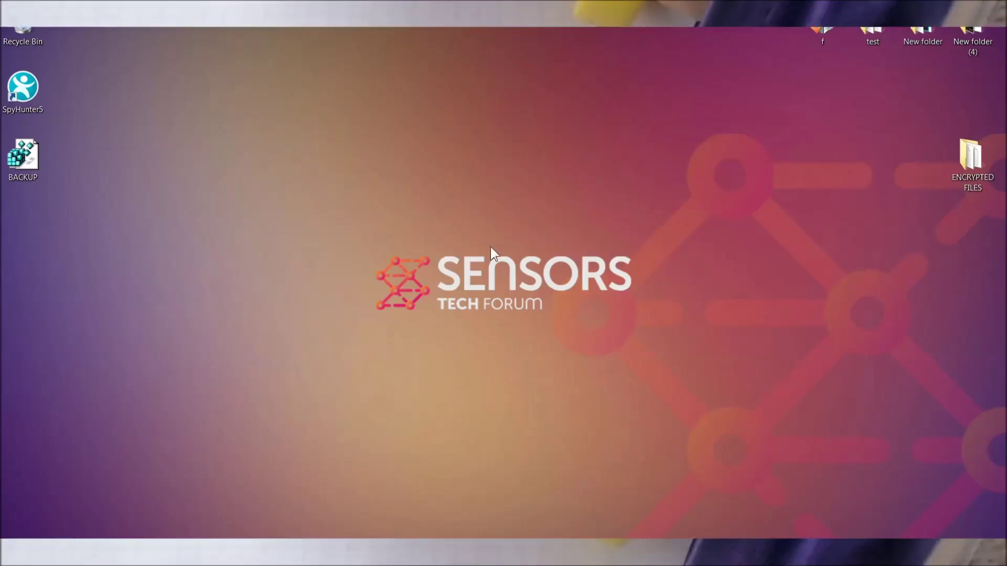